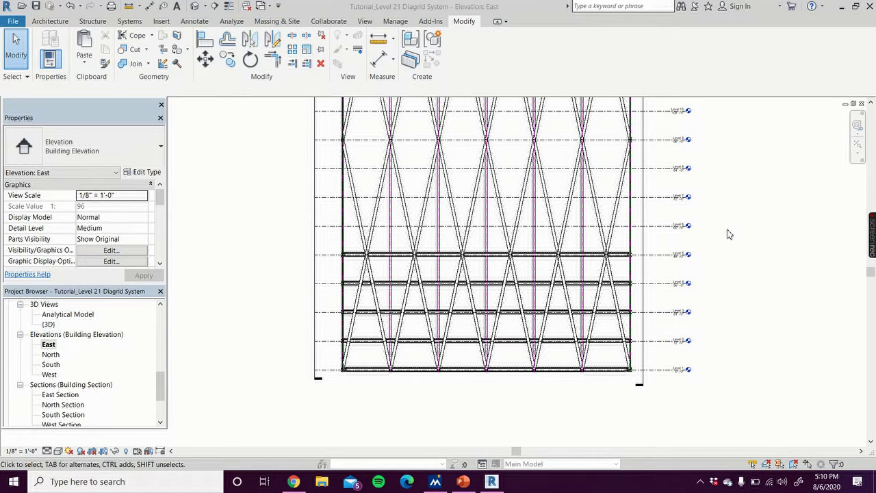
# - Examine the diagrid intersections against the floor beams and levels in the East elevation
pyautogui.scroll(-1, 729, 235)
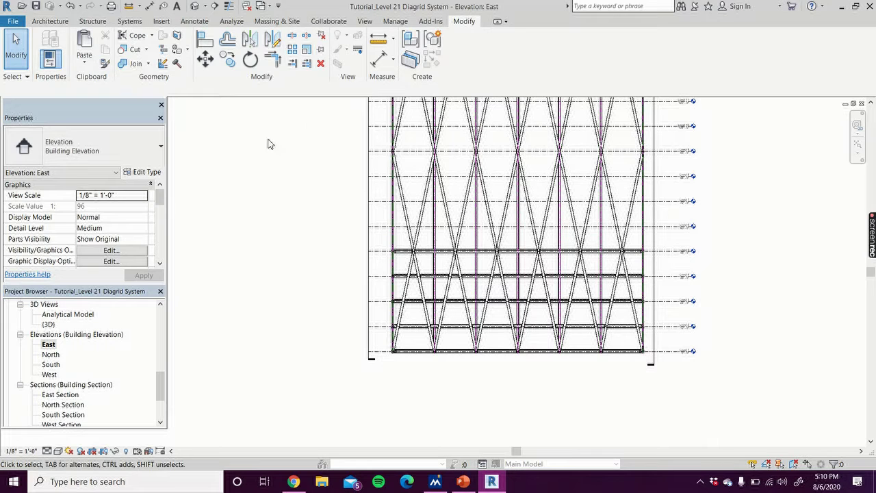
pyautogui.scroll(-2, 281, 215)
pyautogui.scroll(-1, 280, 215)
pyautogui.moveTo(281, 215); pyautogui.dragTo(288, 311, button='middle')
pyautogui.scroll(2, 329, 346)
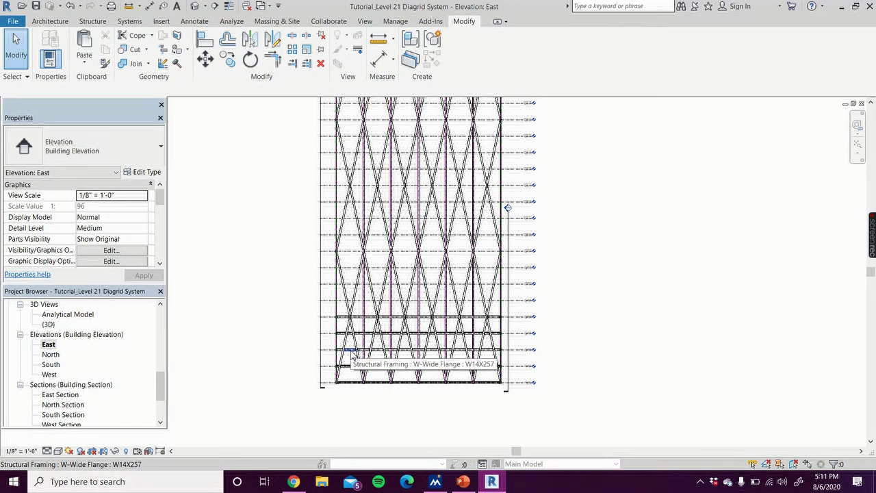
pyautogui.scroll(4, 358, 294)
pyautogui.moveTo(368, 290); pyautogui.dragTo(356, 229, button='middle')
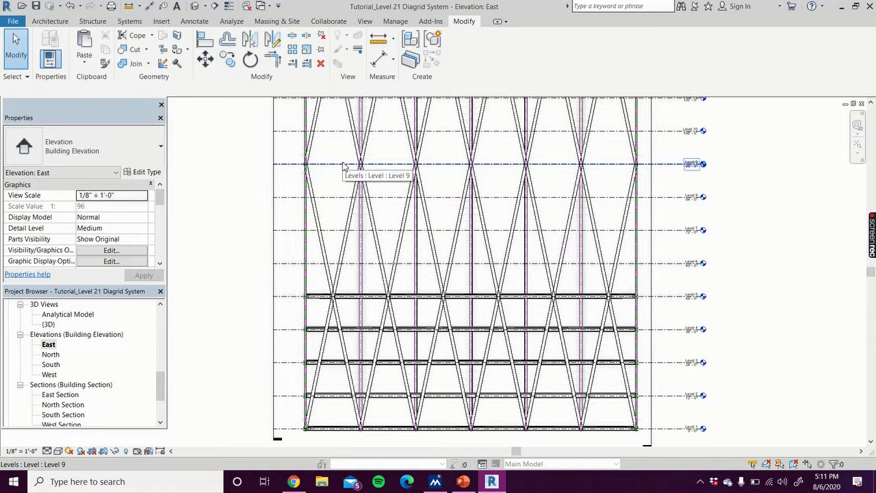
pyautogui.moveTo(248, 381); pyautogui.dragTo(227, 309, button='middle')
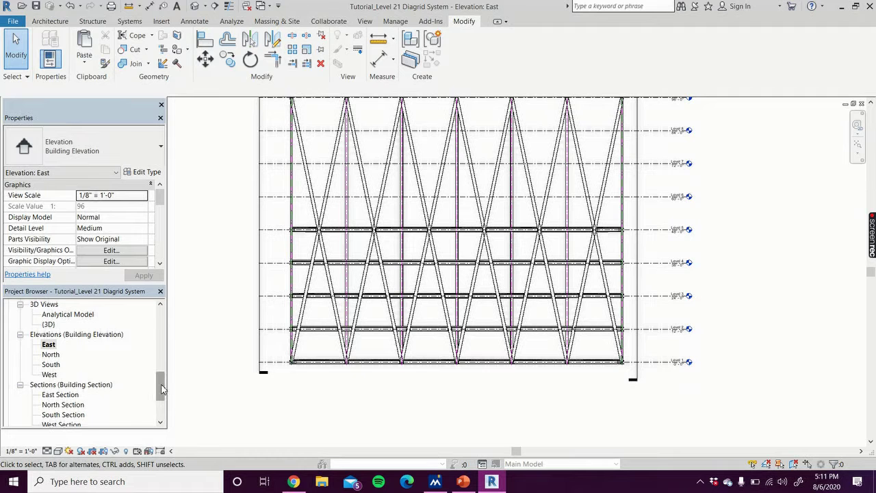
pyautogui.moveTo(162, 389); pyautogui.dragTo(162, 324)
pyautogui.doubleClick(53, 323)
pyautogui.moveTo(299, 102); pyautogui.dragTo(623, 413)
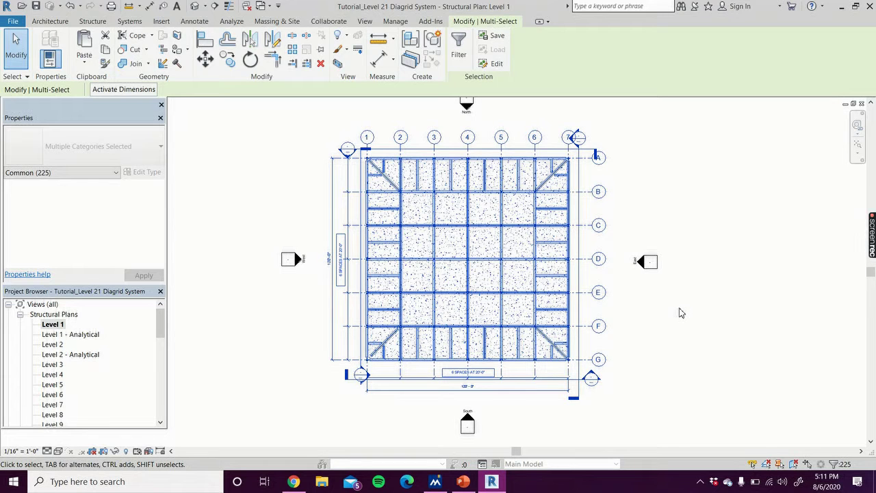
pyautogui.click(681, 313)
pyautogui.moveTo(158, 332); pyautogui.dragTo(162, 401)
pyautogui.scroll(1, 75, 349)
pyautogui.doubleClick(47, 314)
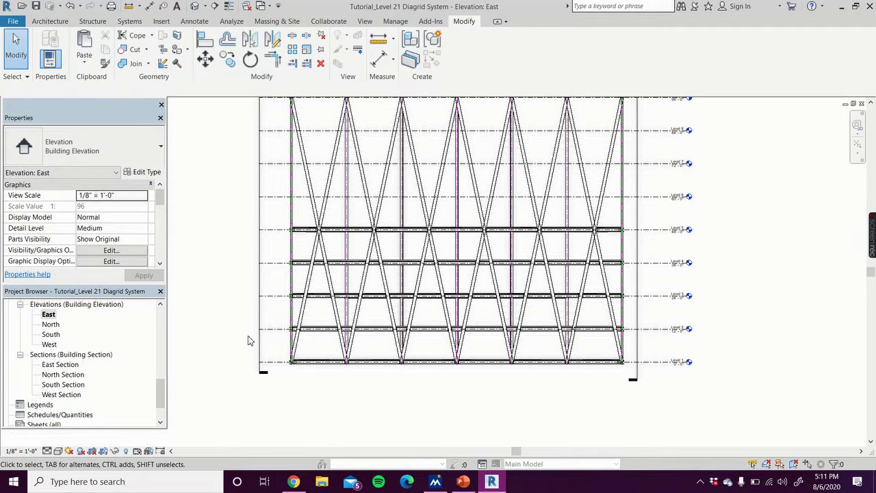
# - Examine how the diagonals meet the girders and columns at the lower levels of the East elevation
pyautogui.scroll(2, 309, 354)
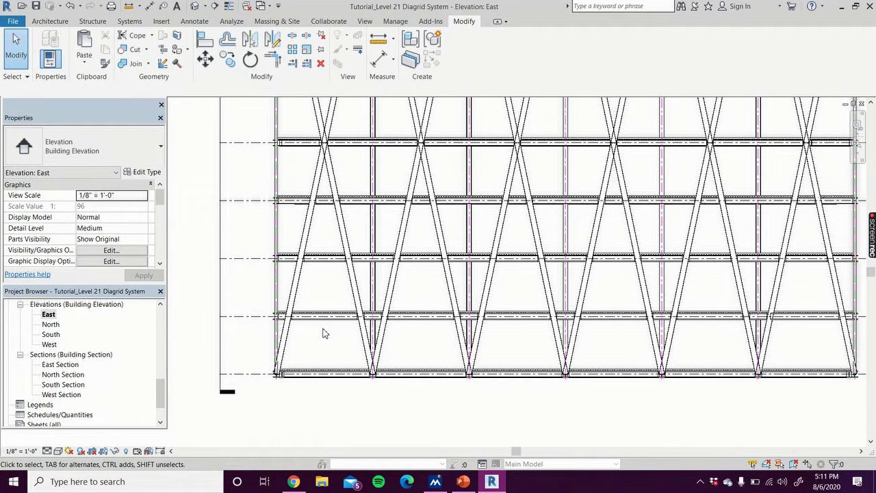
pyautogui.scroll(2, 319, 353)
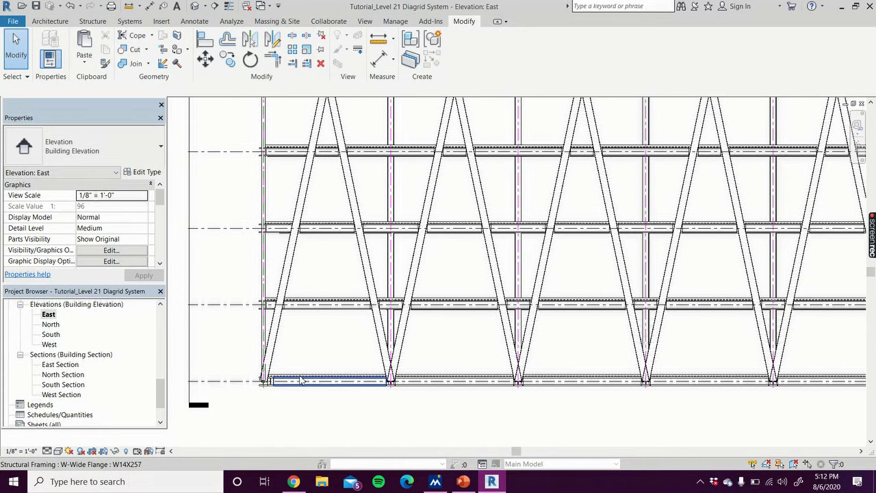
pyautogui.scroll(3, 291, 378)
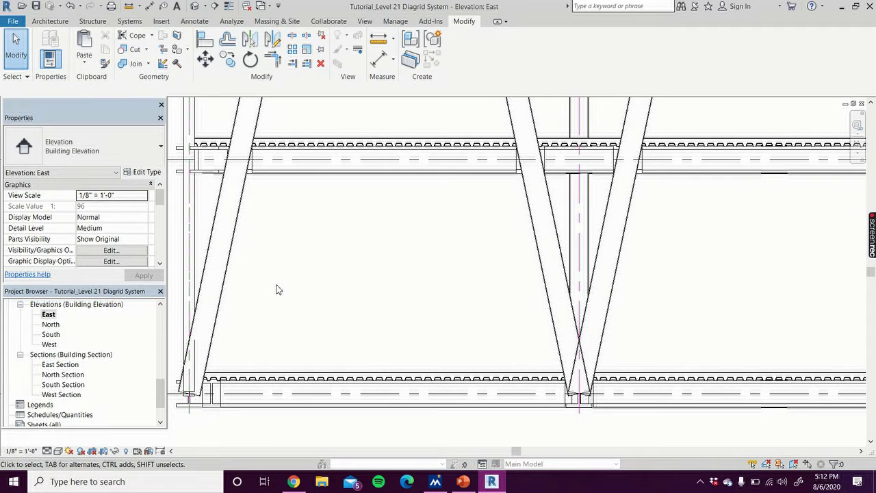
pyautogui.scroll(-1, 289, 293)
pyautogui.scroll(-1, 289, 292)
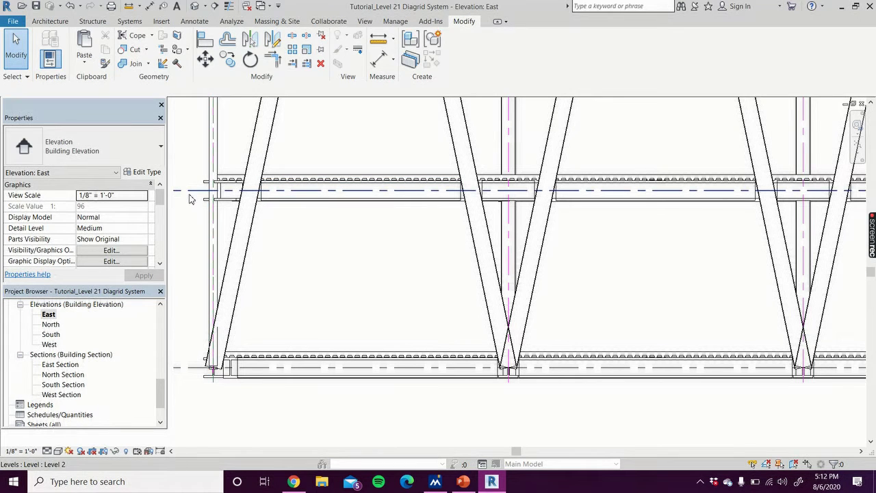
pyautogui.scroll(-3, 179, 266)
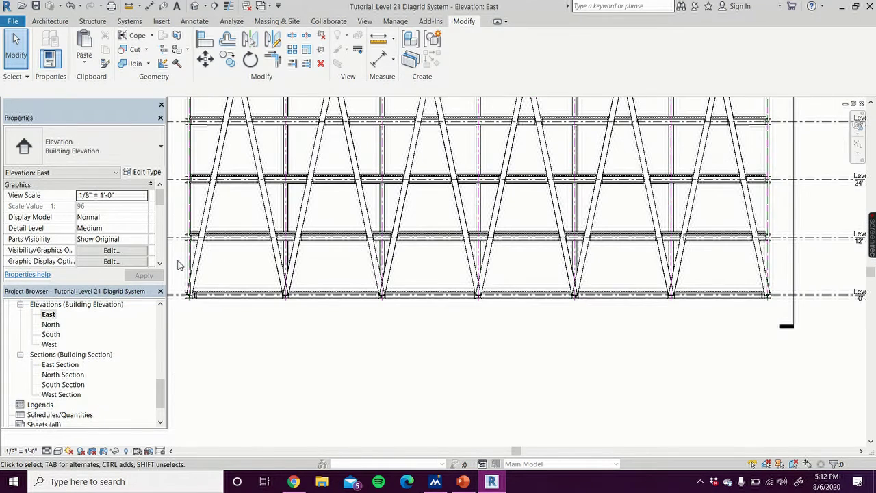
pyautogui.moveTo(181, 267); pyautogui.dragTo(219, 339, button='middle')
pyautogui.scroll(-2, 219, 340)
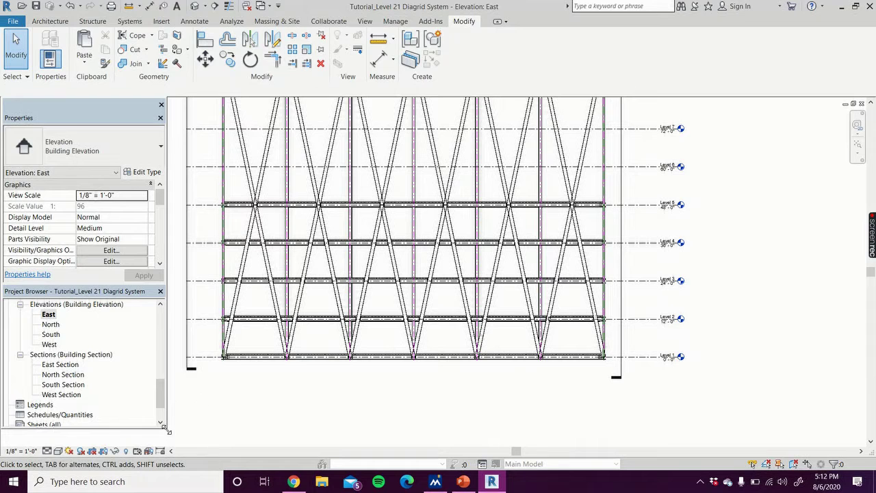
# - Open the Level 1 structural plan and select all elements of the building layout
pyautogui.moveTo(161, 399); pyautogui.dragTo(161, 331)
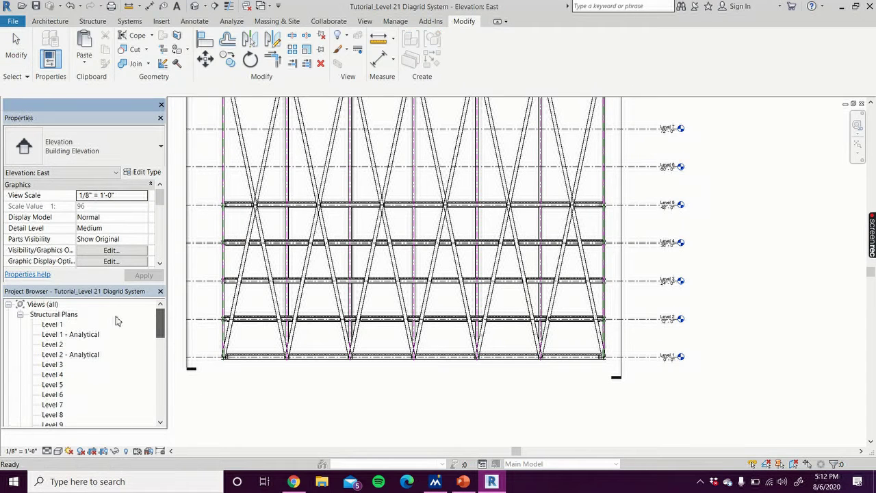
pyautogui.doubleClick(55, 326)
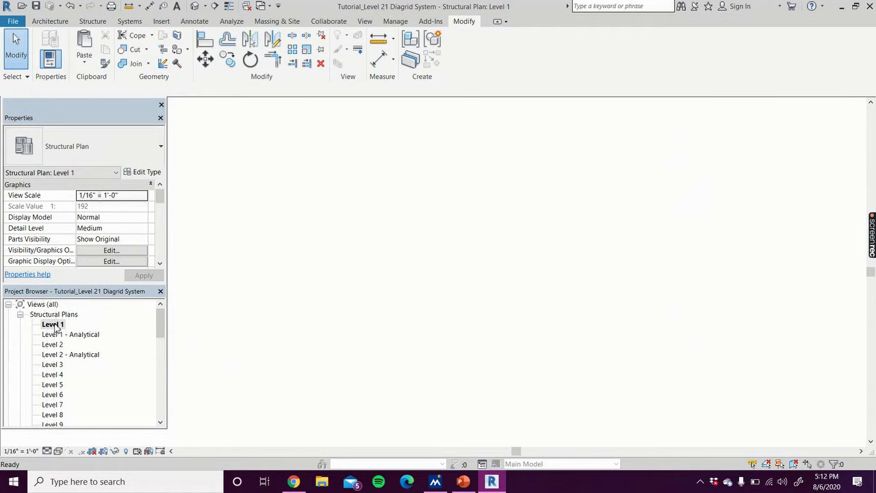
pyautogui.moveTo(285, 113); pyautogui.dragTo(623, 424)
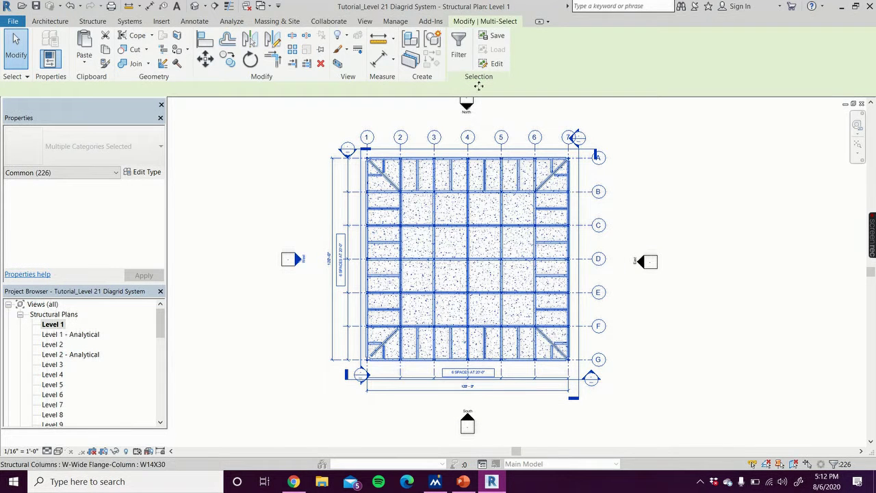
# - Filter the Level 1 selection to only Floors, Structural Framing (Girder) and Structural Framing (Joist)
pyautogui.click(459, 48)
pyautogui.click(182, 172)
pyautogui.click(182, 189)
pyautogui.click(182, 199)
pyautogui.click(182, 207)
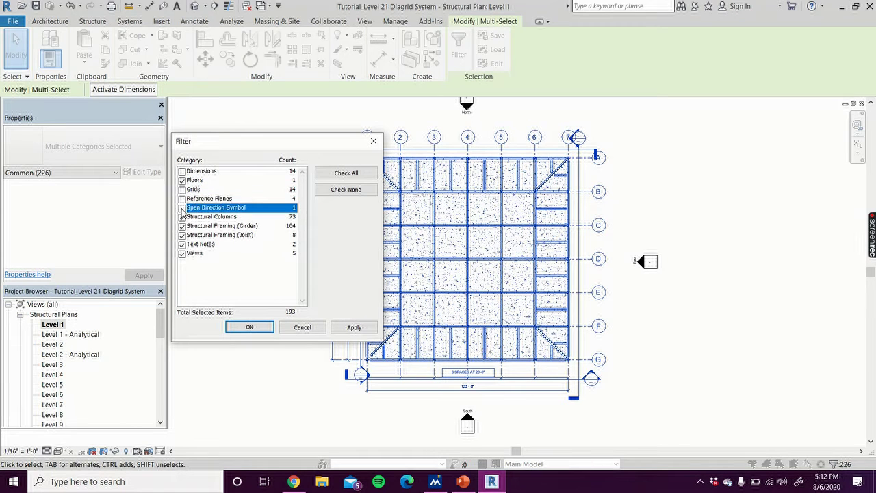
pyautogui.click(182, 216)
pyautogui.click(183, 244)
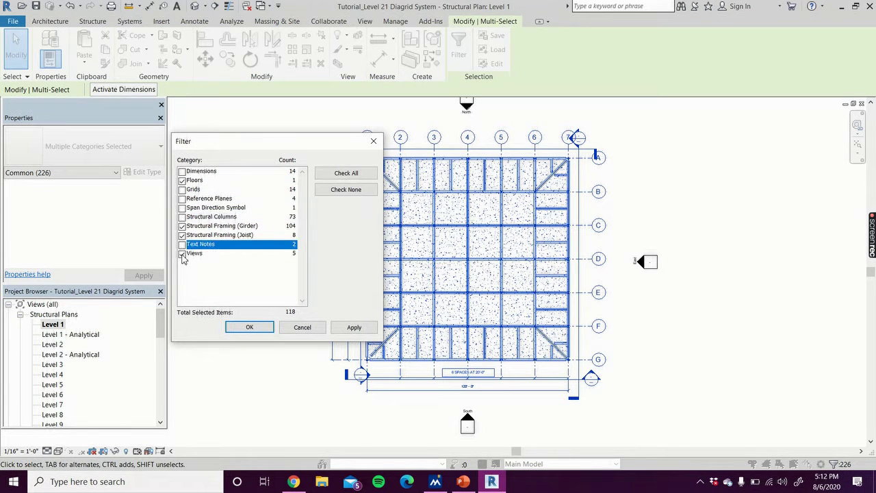
pyautogui.click(182, 254)
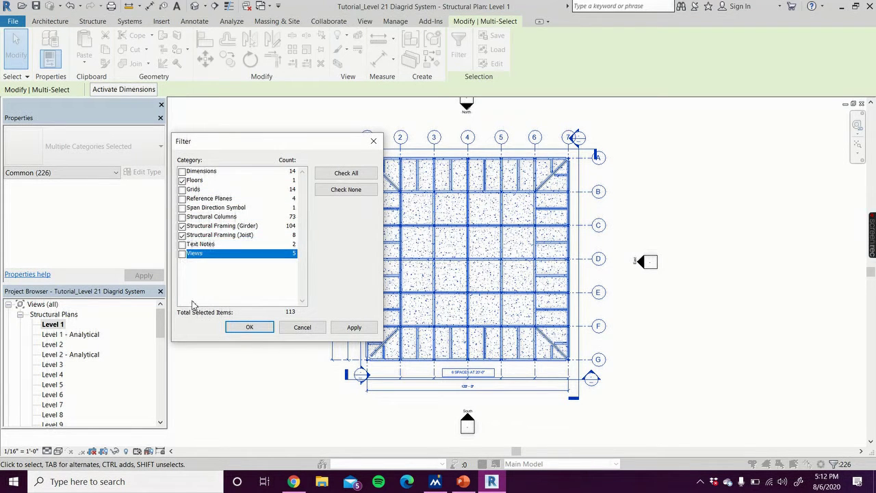
pyautogui.click(355, 328)
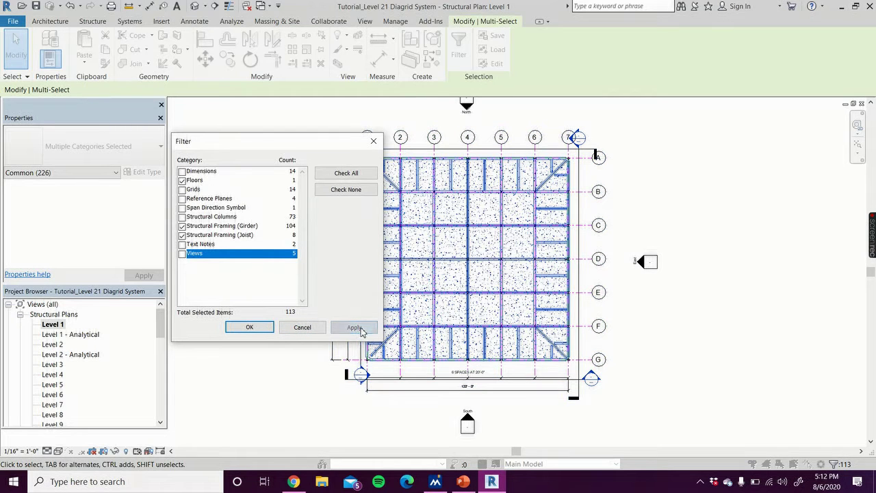
pyautogui.click(249, 328)
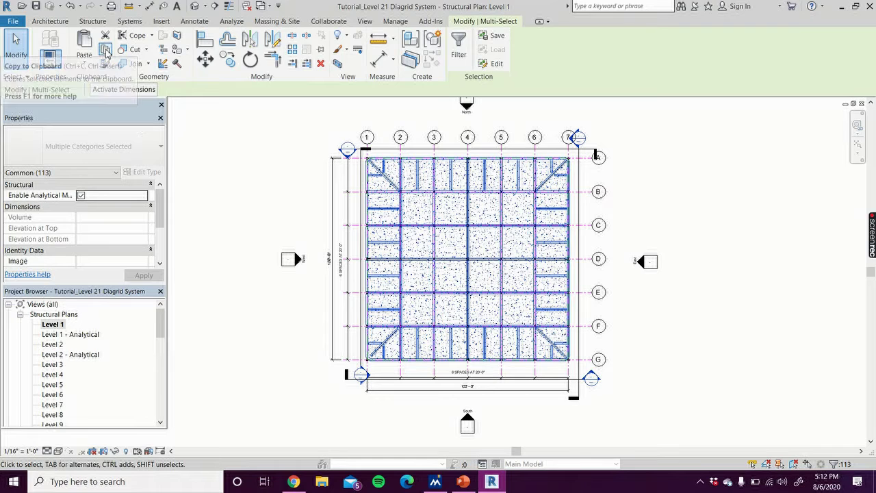
# - Copy the selected Level 1 floor and framing and paste them aligned to Level 9 and Level 17, saving the project when asked
pyautogui.click(106, 53)
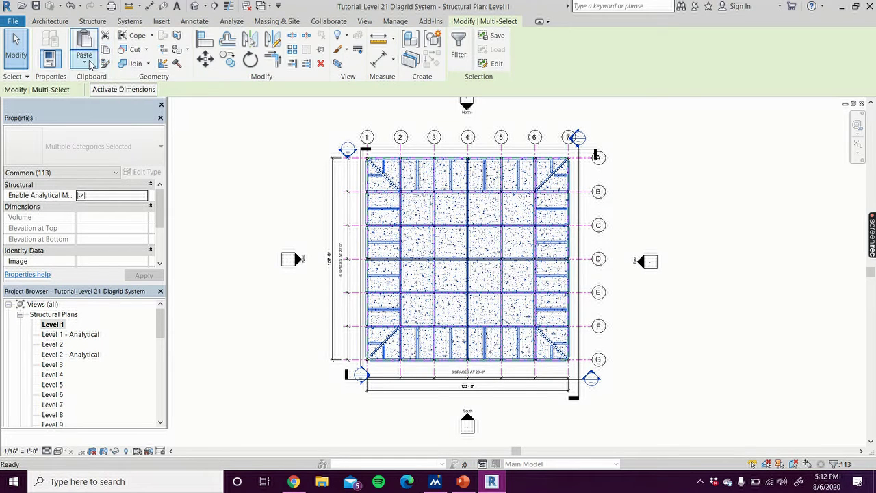
pyautogui.click(88, 63)
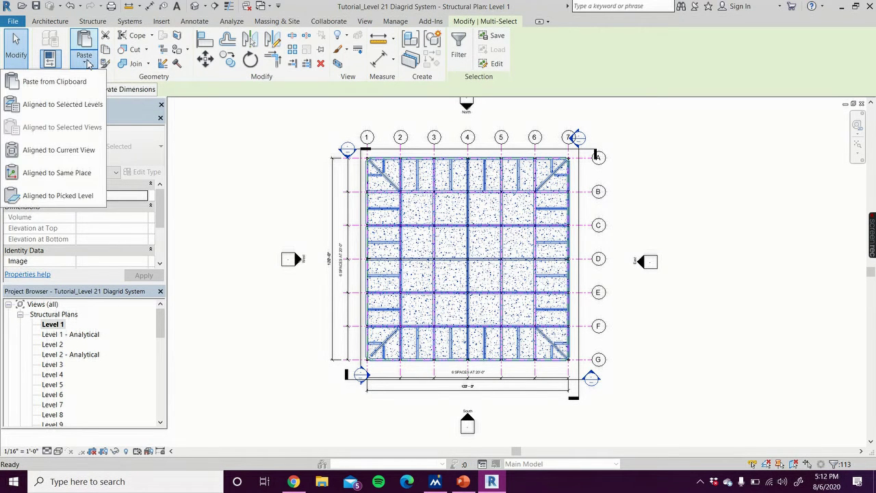
pyautogui.click(74, 112)
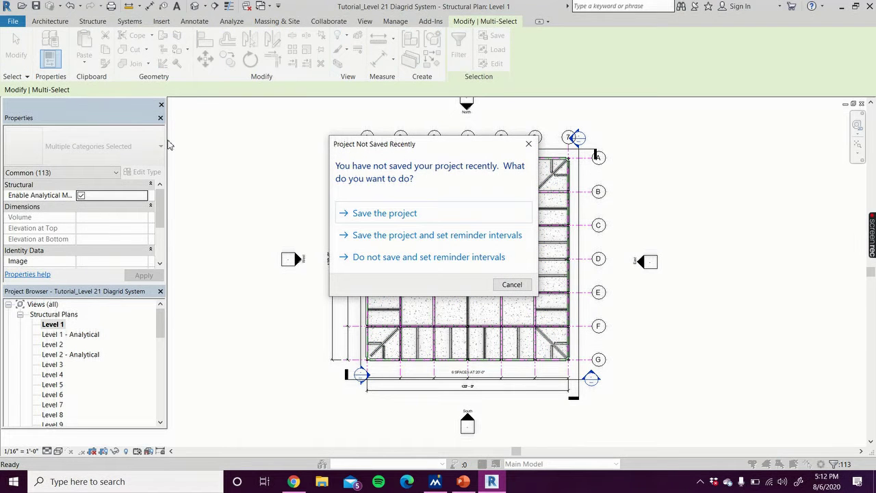
pyautogui.click(374, 214)
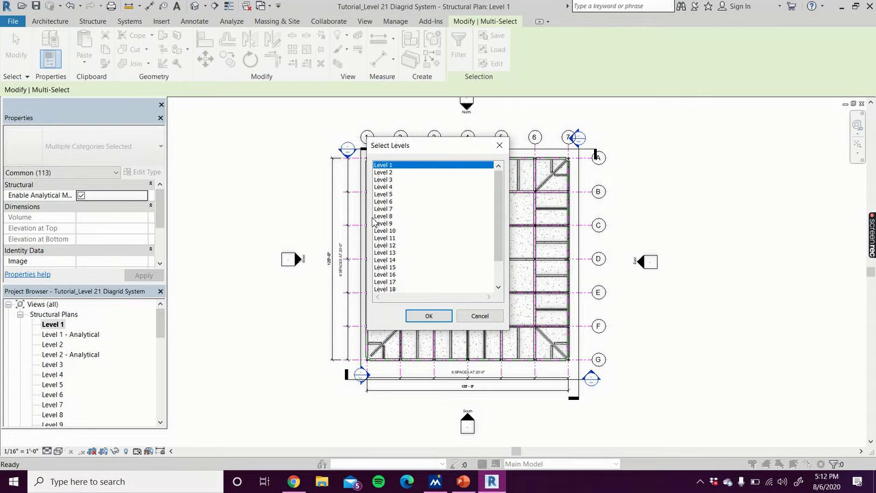
pyautogui.click(388, 224)
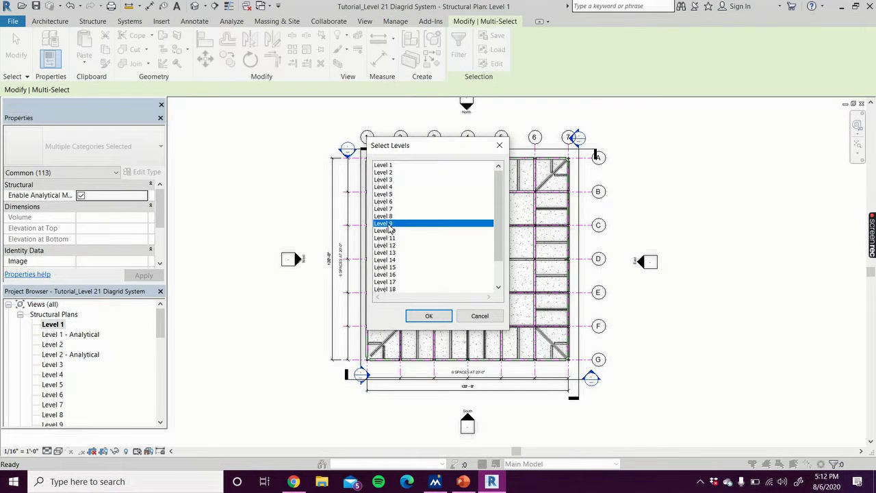
pyautogui.keyDown('ctrl'); pyautogui.click(391, 282); pyautogui.keyUp('ctrl')
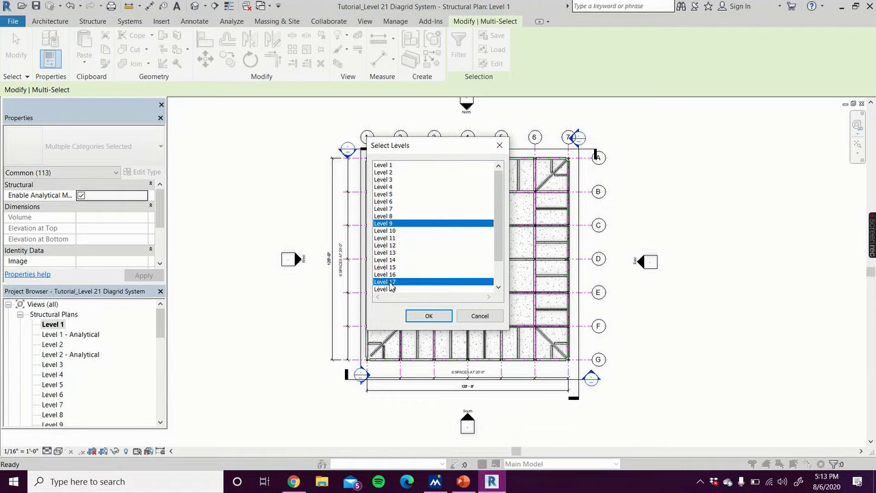
pyautogui.click(430, 316)
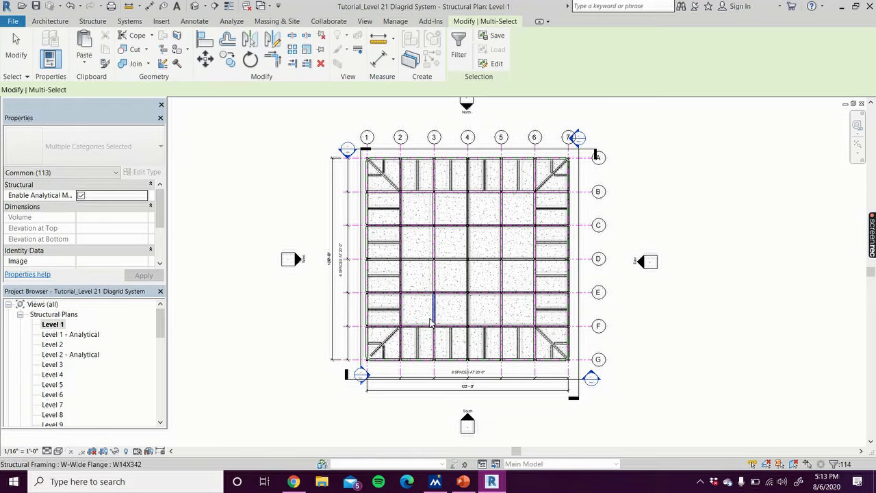
# - Open the {3D} view and check the pasted floor framing within the diagrid tower
pyautogui.moveTo(161, 342); pyautogui.dragTo(159, 385)
pyautogui.doubleClick(48, 345)
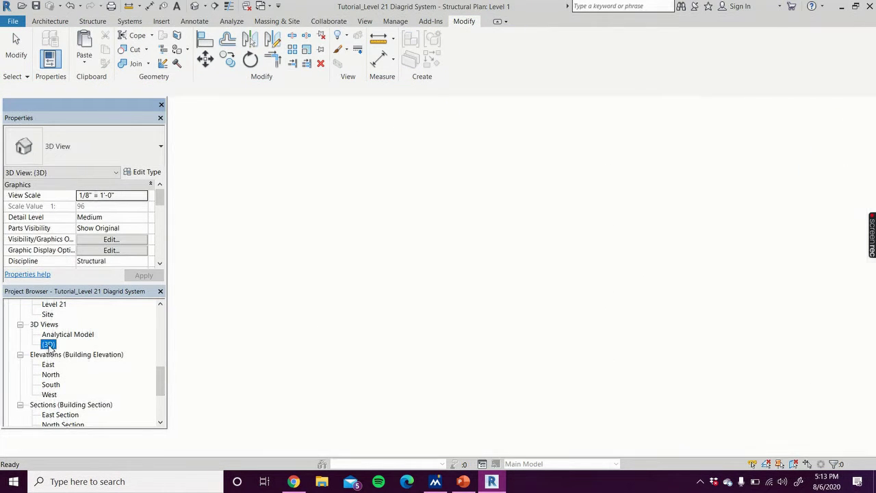
pyautogui.press('Escape')
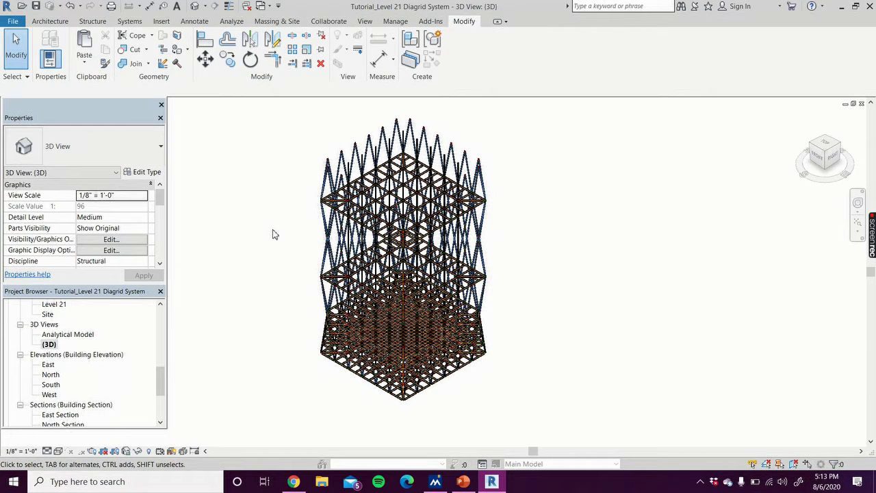
# - Open the Level 2 structural plan and select all elements of its layout
pyautogui.scroll(10, 156, 384)
pyautogui.doubleClick(52, 344)
pyautogui.moveTo(224, 100); pyautogui.dragTo(554, 414)
# - Filter the Level 2 selection to only Floors and Structural Framing of the Girder, Joist and Other categories
pyautogui.click(459, 48)
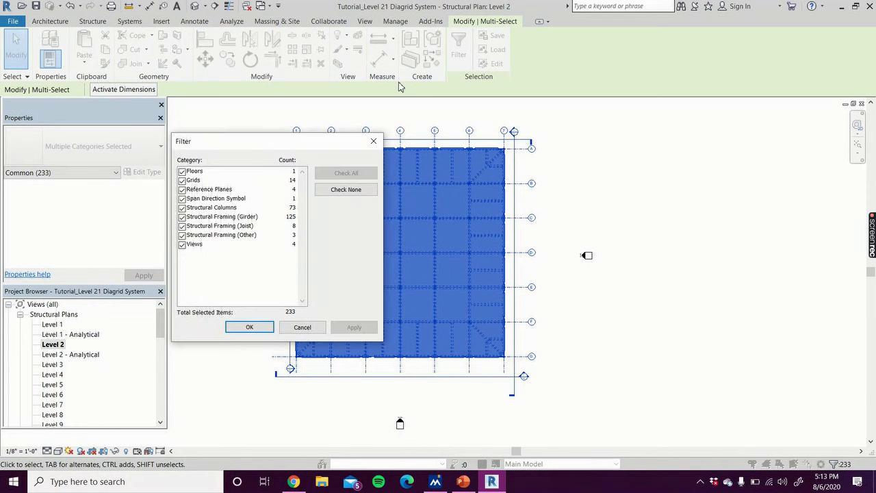
pyautogui.click(182, 180)
pyautogui.click(182, 189)
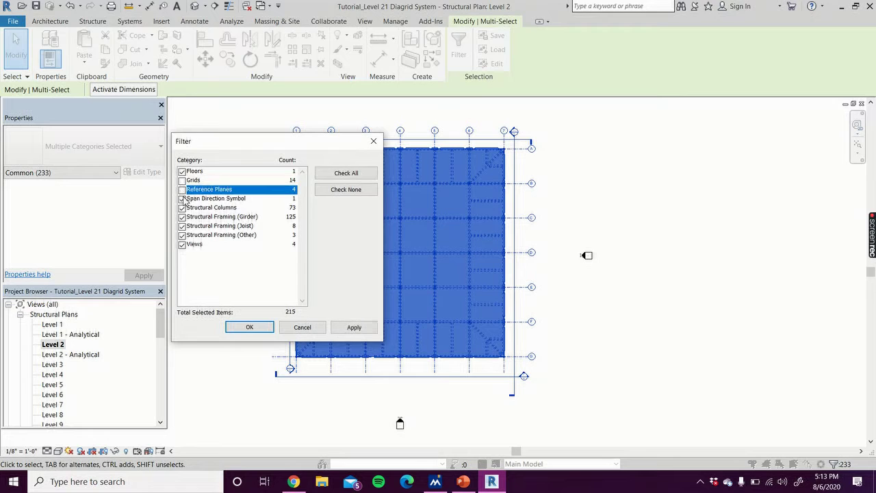
pyautogui.click(182, 199)
pyautogui.click(182, 208)
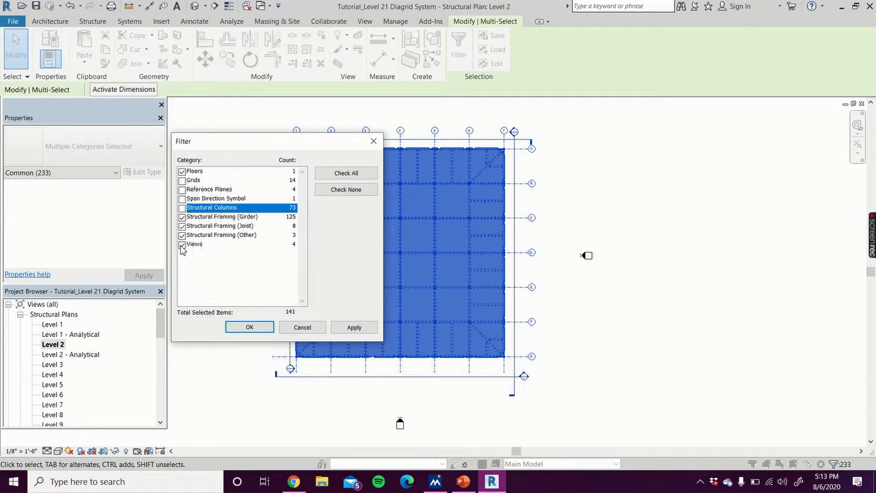
pyautogui.click(182, 245)
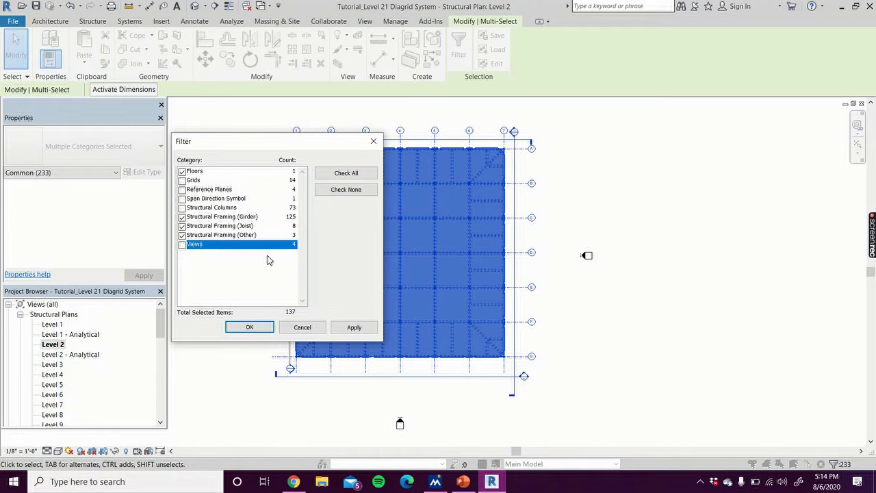
pyautogui.click(352, 328)
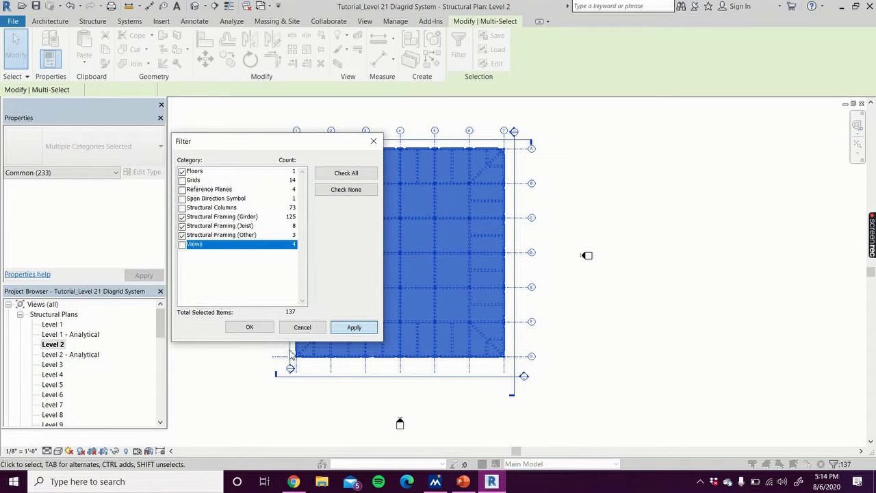
pyautogui.click(250, 327)
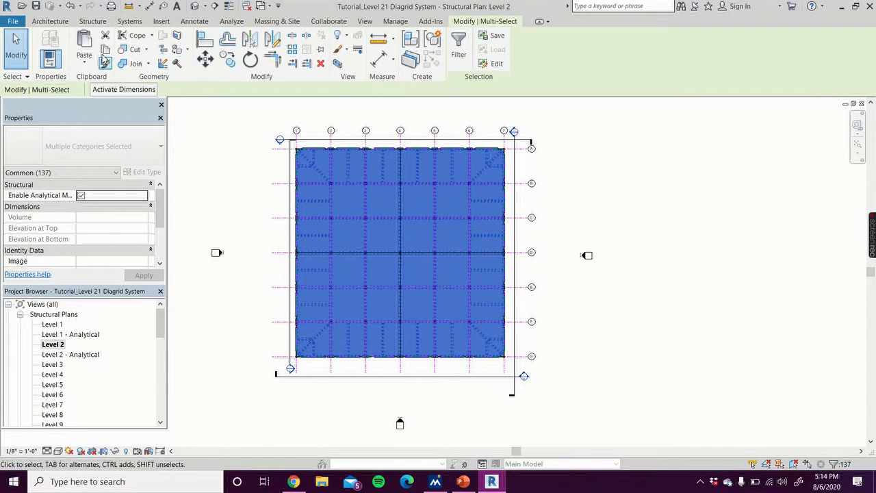
# - Copy the filtered Level 2 floor and framing and paste them aligned to Levels 8, 10, 16 and 18
pyautogui.click(104, 50)
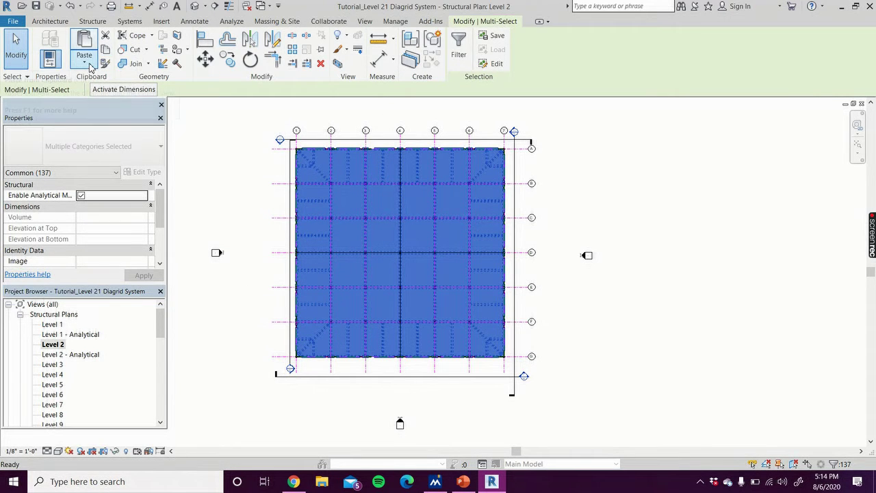
pyautogui.click(88, 63)
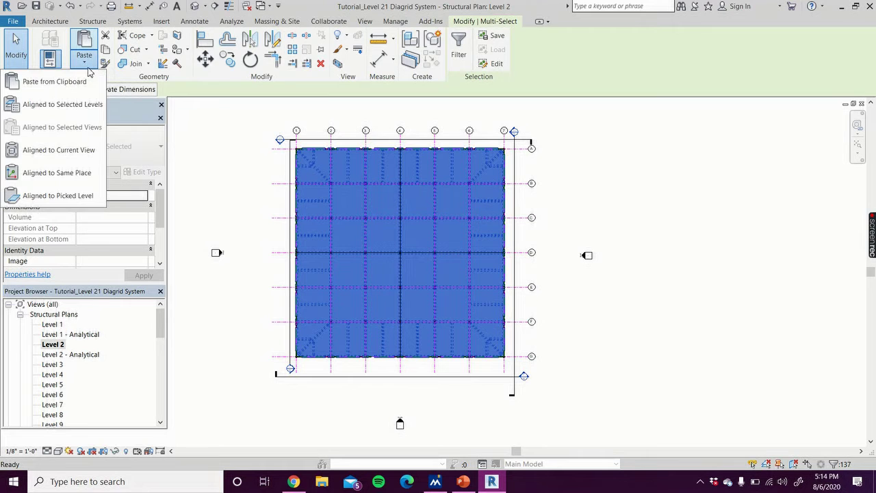
pyautogui.click(83, 105)
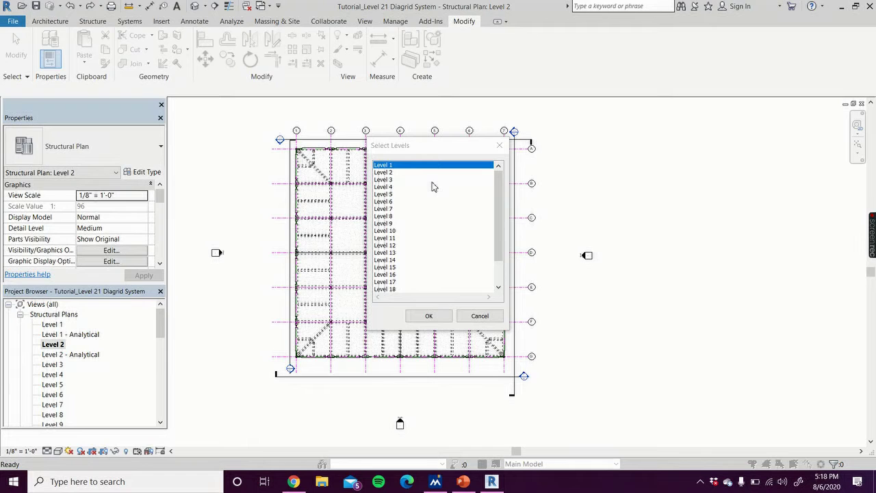
pyautogui.click(394, 216)
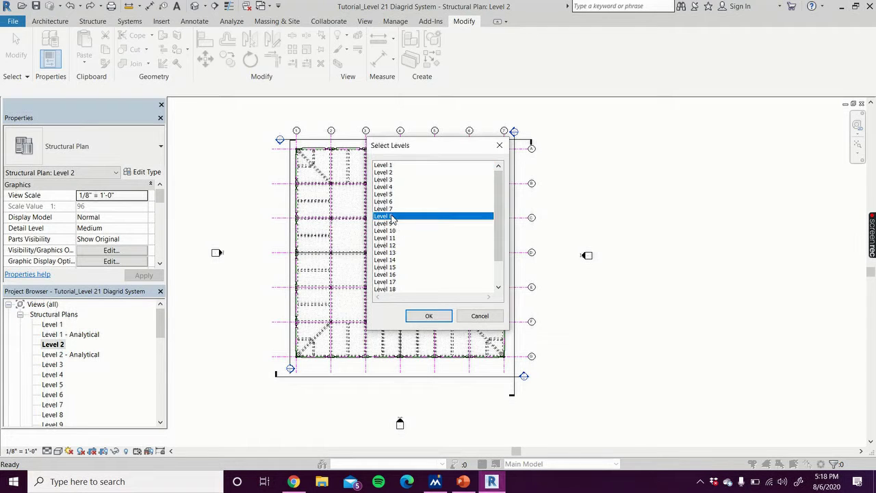
pyautogui.keyDown('ctrl'); pyautogui.click(394, 231); pyautogui.keyUp('ctrl')
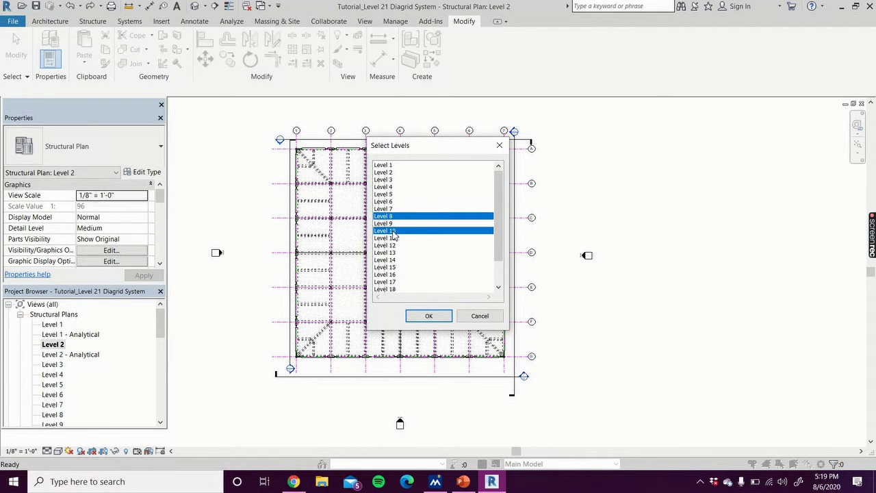
pyautogui.scroll(-1, 423, 239)
pyautogui.scroll(-1, 411, 247)
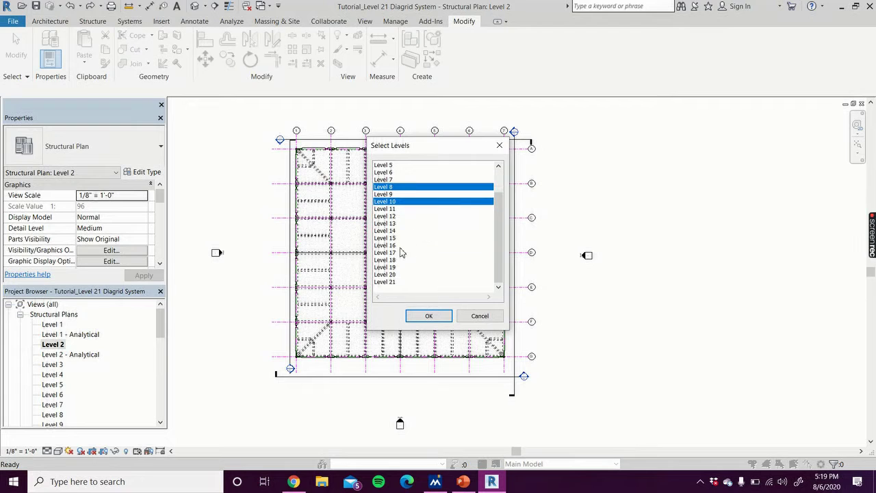
pyautogui.keyDown('ctrl'); pyautogui.click(395, 246); pyautogui.keyUp('ctrl')
pyautogui.keyDown('ctrl'); pyautogui.click(397, 260); pyautogui.keyUp('ctrl')
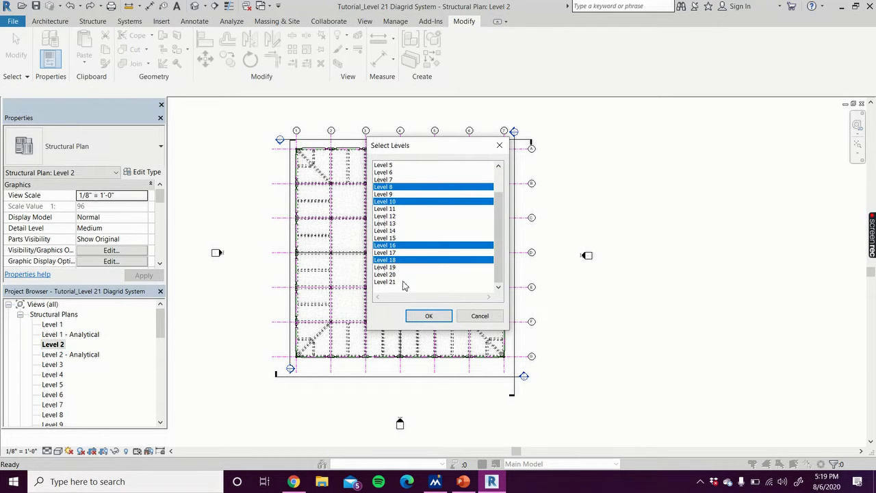
pyautogui.click(427, 316)
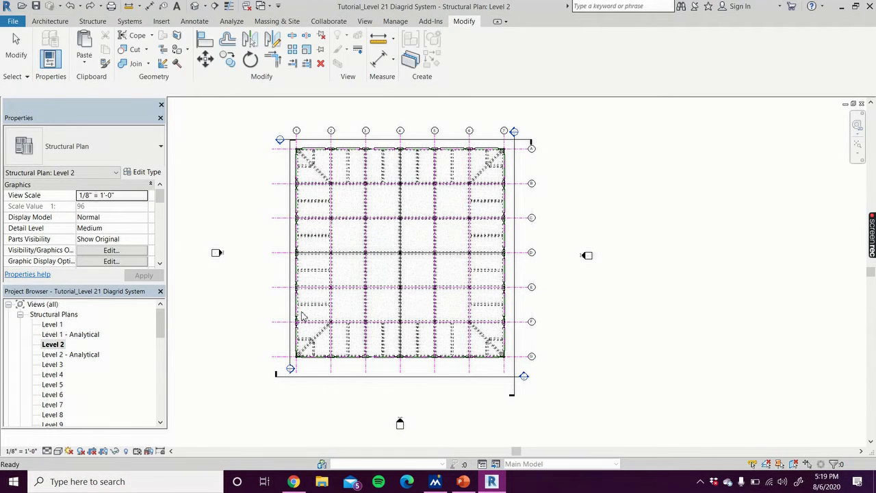
pyautogui.press('Escape')
# - Open the {3D} view and check the floor framing pasted from Level 2 within the tower
pyautogui.moveTo(160, 327); pyautogui.dragTo(159, 385)
pyautogui.doubleClick(48, 344)
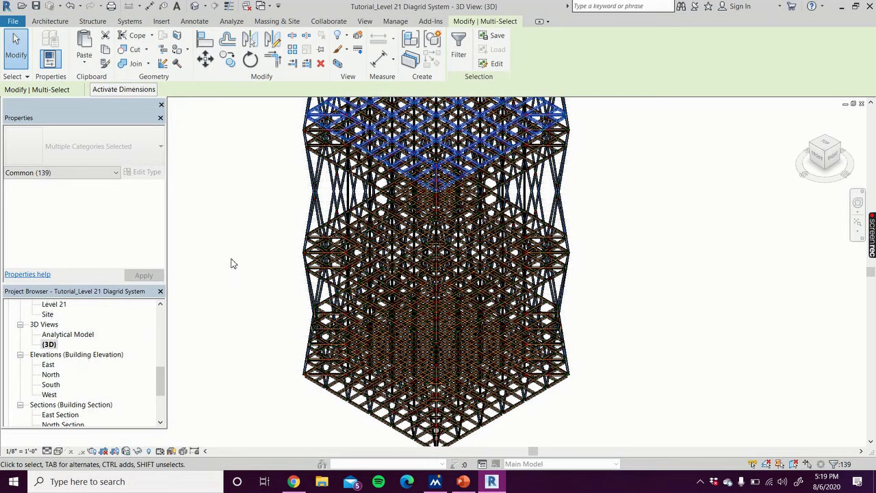
pyautogui.click(231, 259)
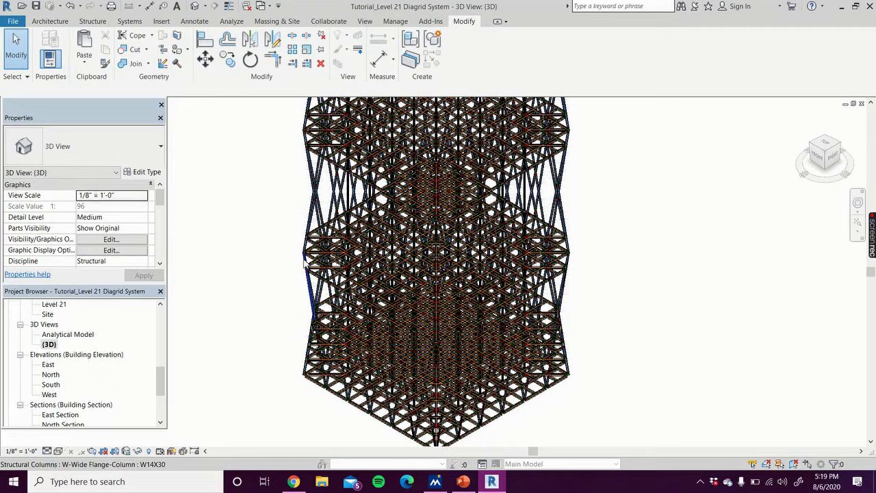
pyautogui.moveTo(828, 168); pyautogui.dragTo(849, 153)
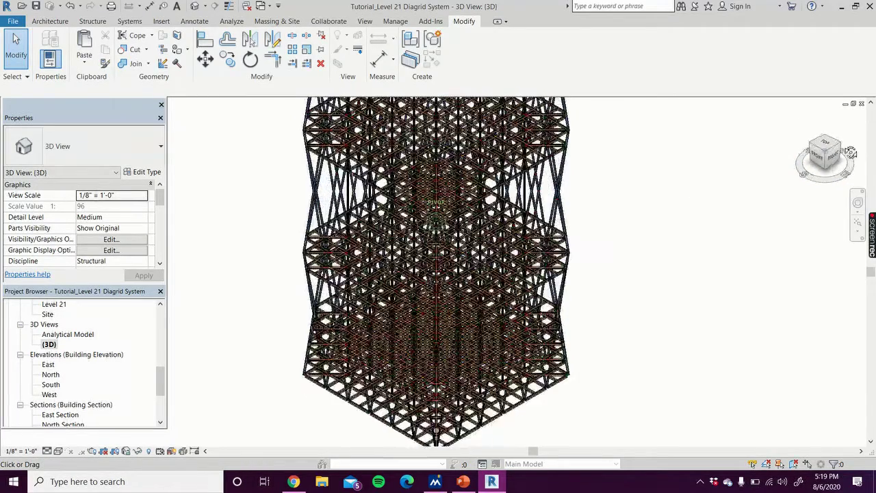
pyautogui.scroll(-1, 706, 272)
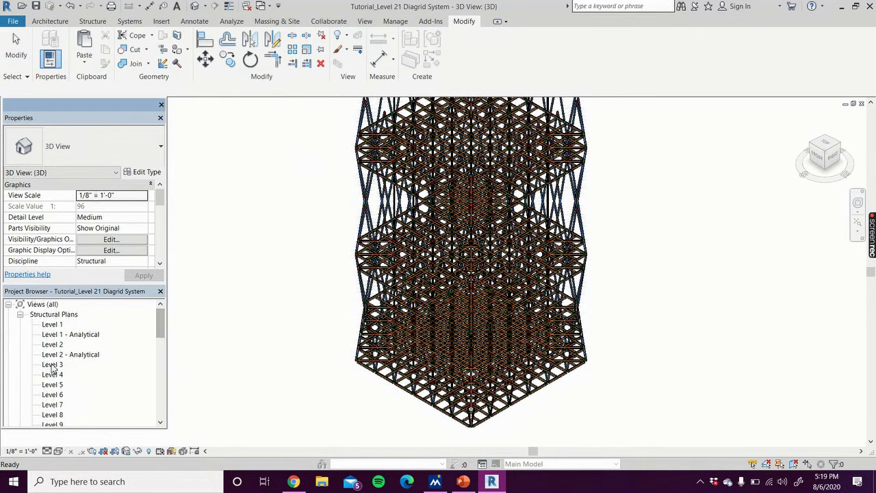
# - Select the whole layout in the Level 3 structural plan and filter it to only Floors and Structural Framing (Girder, Joist and Other)
pyautogui.doubleClick(57, 365)
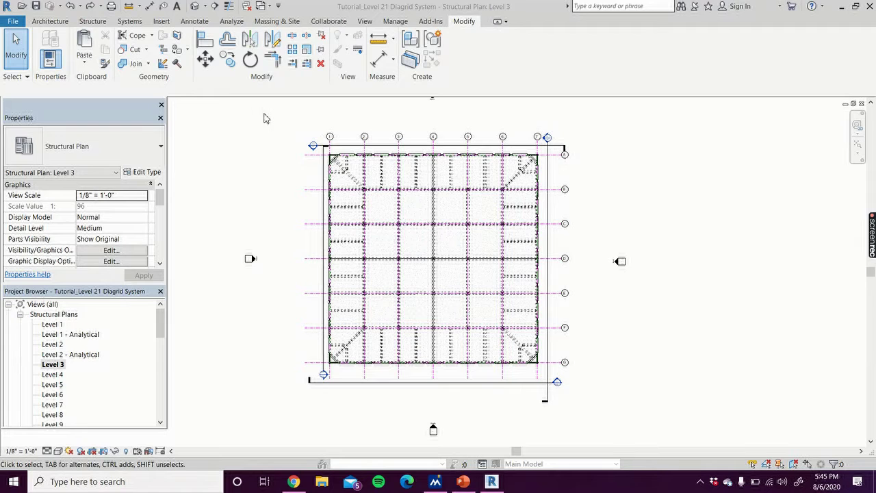
pyautogui.moveTo(278, 128); pyautogui.dragTo(584, 403)
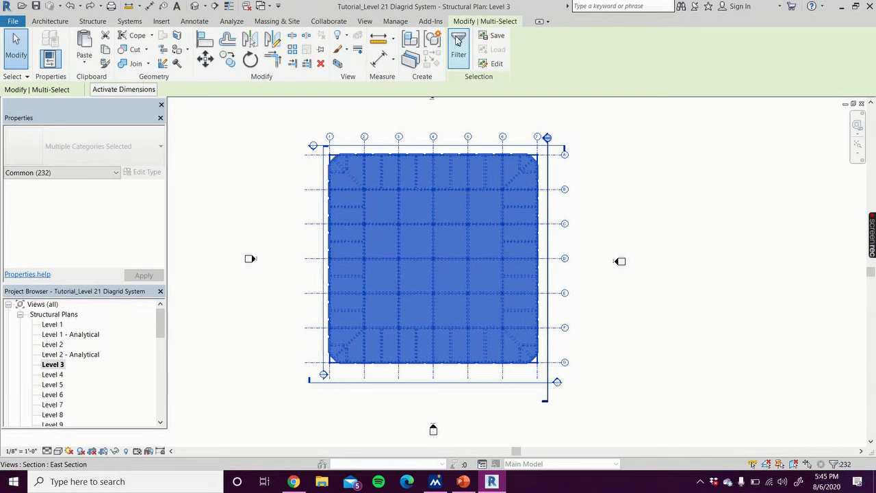
pyautogui.click(459, 49)
pyautogui.click(182, 180)
pyautogui.click(182, 189)
pyautogui.click(182, 199)
pyautogui.click(182, 208)
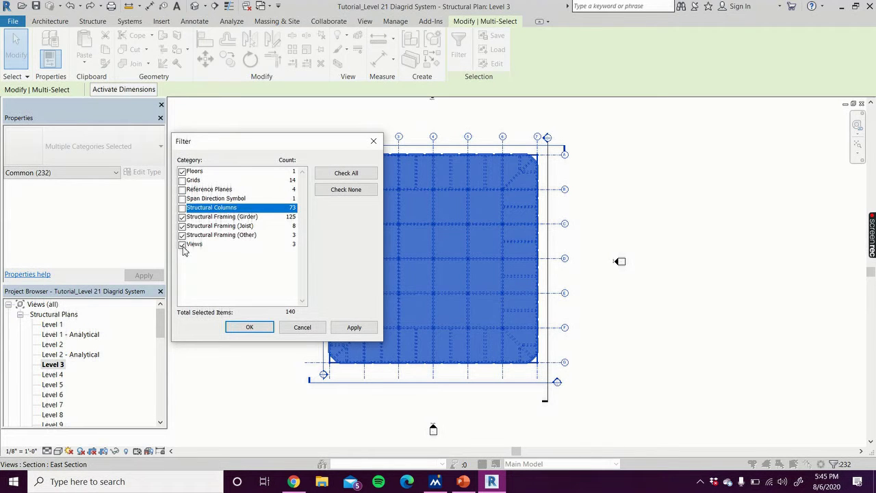
pyautogui.click(182, 245)
pyautogui.click(354, 327)
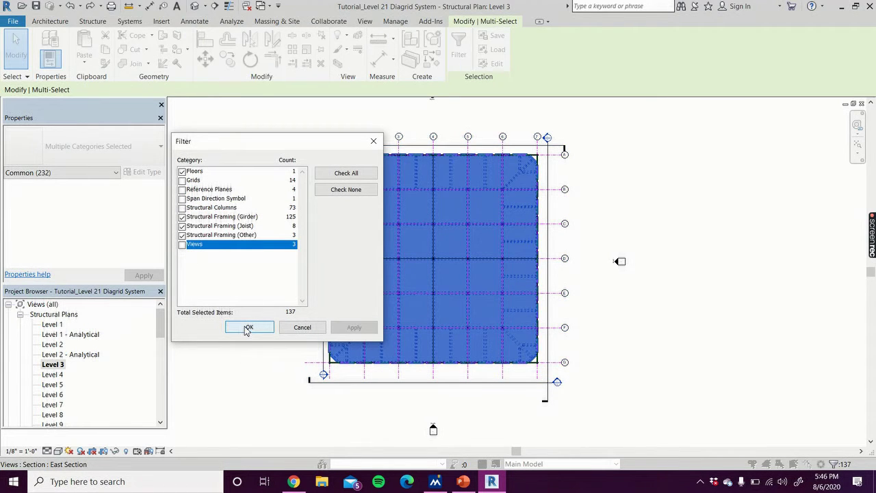
pyautogui.click(248, 328)
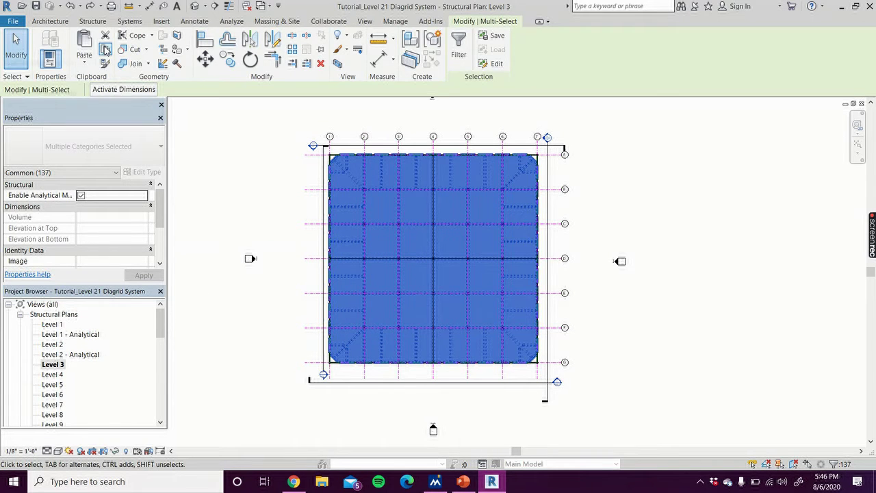
# - Copy the filtered Level 3 floor and framing and paste them aligned to Levels 7, 11, 15 and 19
pyautogui.click(106, 51)
pyautogui.click(86, 63)
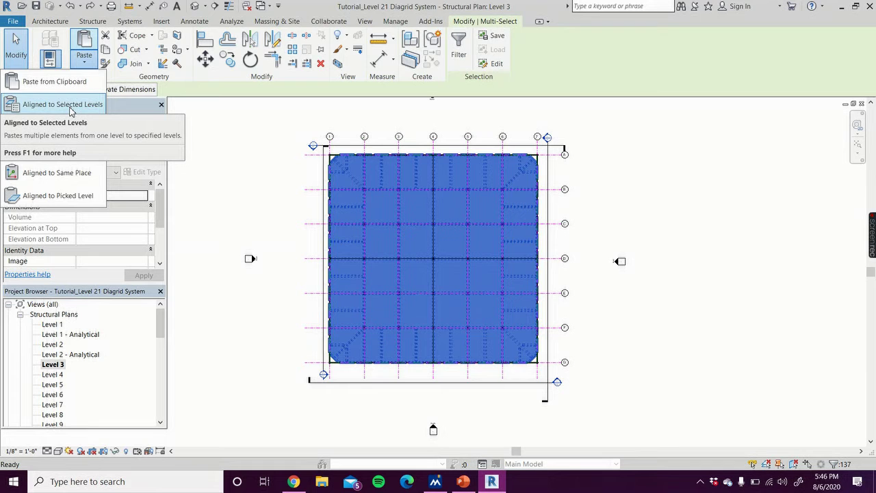
pyautogui.click(70, 109)
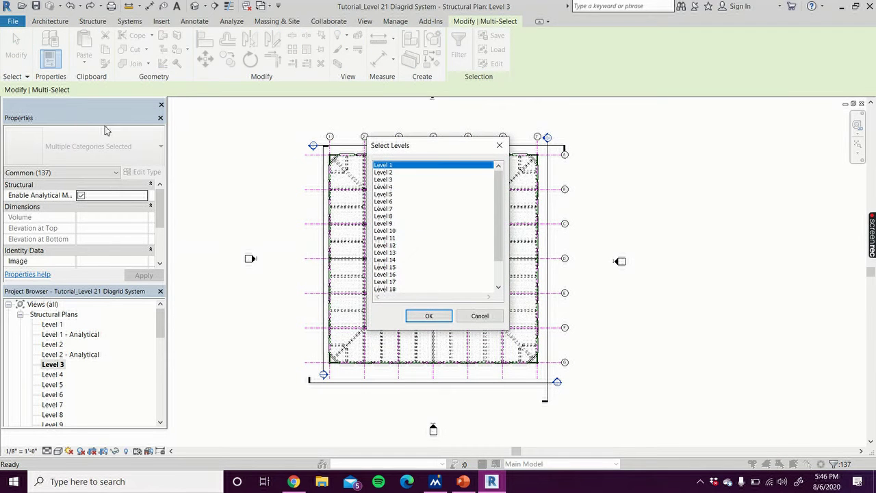
pyautogui.click(390, 209)
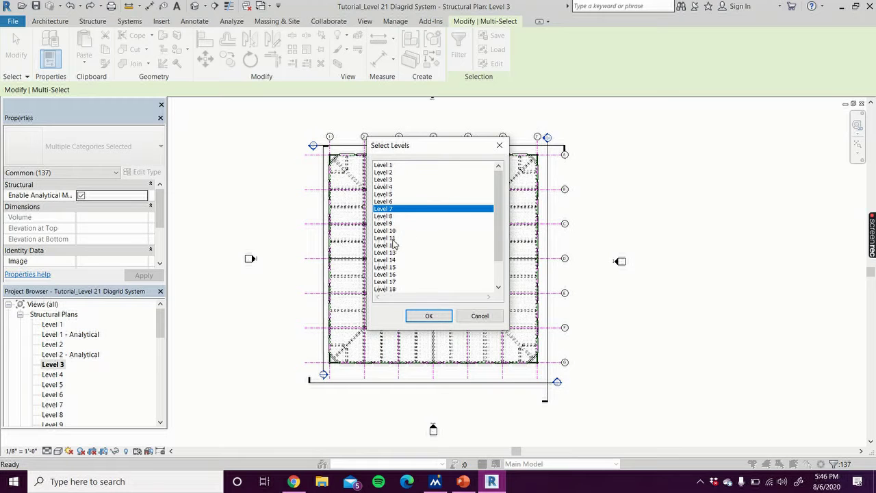
pyautogui.keyDown('ctrl'); pyautogui.click(397, 238); pyautogui.keyUp('ctrl')
pyautogui.keyDown('ctrl'); pyautogui.click(392, 268); pyautogui.keyUp('ctrl')
pyautogui.scroll(-2, 393, 273)
pyautogui.keyDown('ctrl'); pyautogui.click(392, 268); pyautogui.keyUp('ctrl')
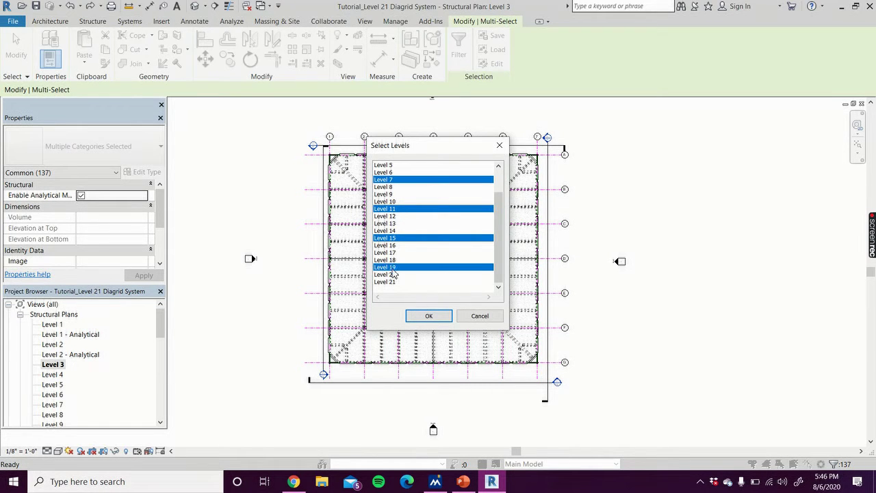
pyautogui.click(426, 317)
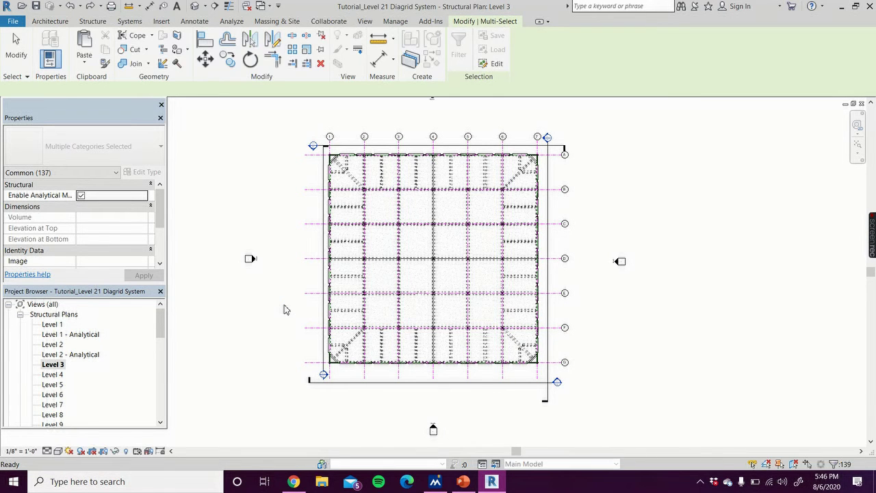
pyautogui.press('Escape')
# - Return to the {3D} view and check the floors and framing pasted from Level 3
pyautogui.scroll(-8, 125, 380)
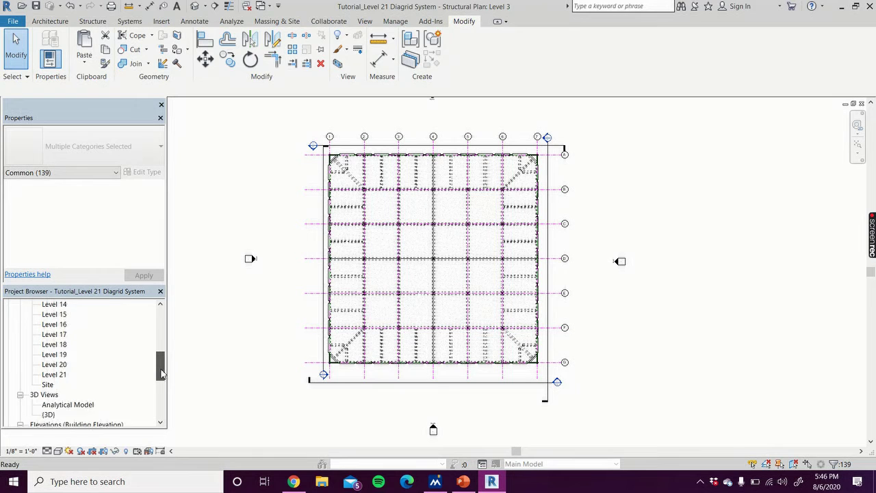
pyautogui.doubleClick(48, 344)
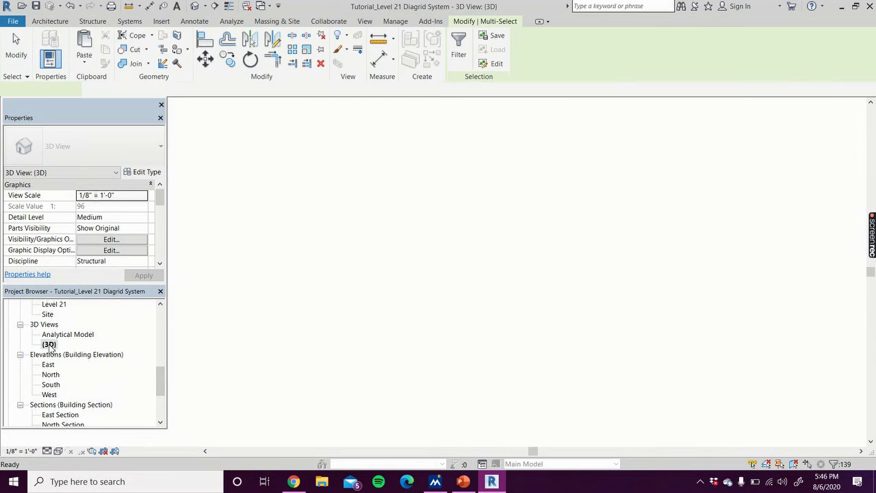
pyautogui.click(212, 191)
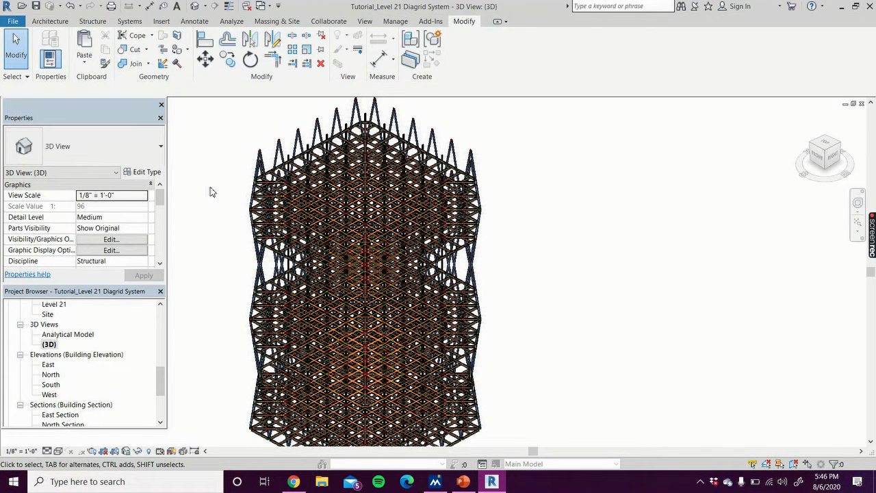
# - Select the whole layout in the Level 4 structural plan and filter it to only Floors and Structural Framing (Girder, Joist and Other)
pyautogui.moveTo(162, 384); pyautogui.dragTo(162, 326)
pyautogui.click(60, 374)
pyautogui.doubleClick(59, 374)
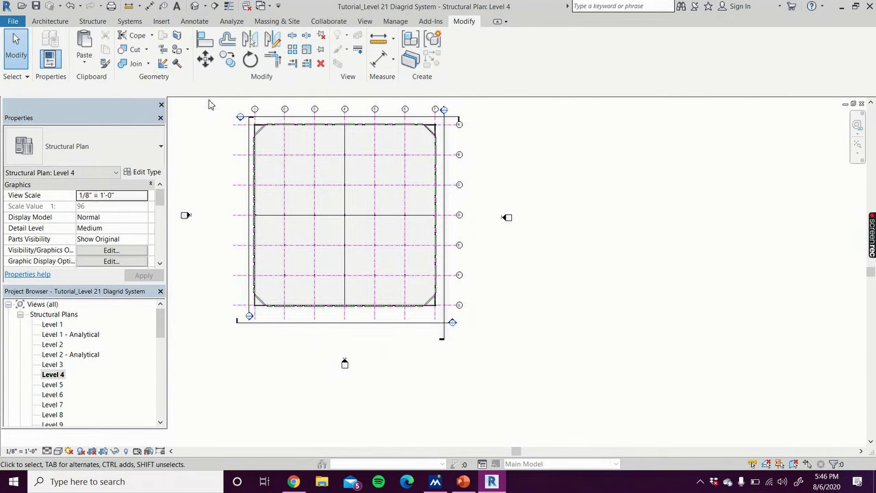
pyautogui.moveTo(209, 100); pyautogui.dragTo(472, 348)
pyautogui.click(455, 48)
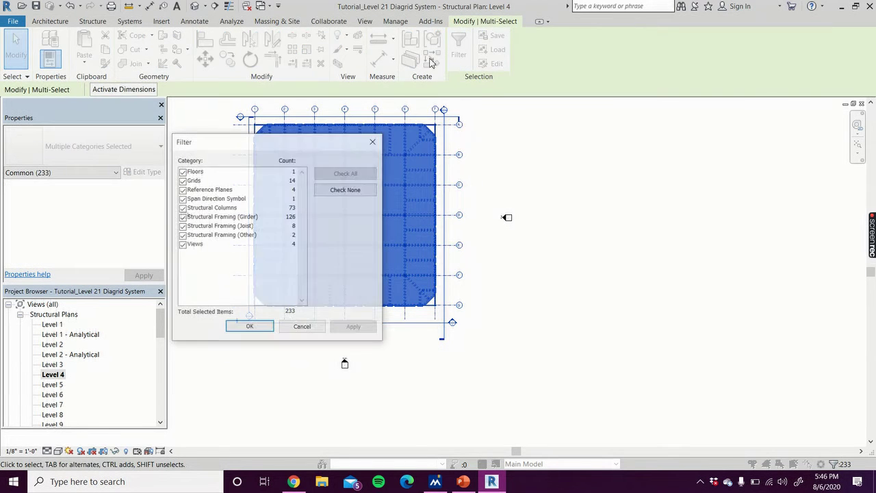
pyautogui.click(182, 180)
pyautogui.click(182, 189)
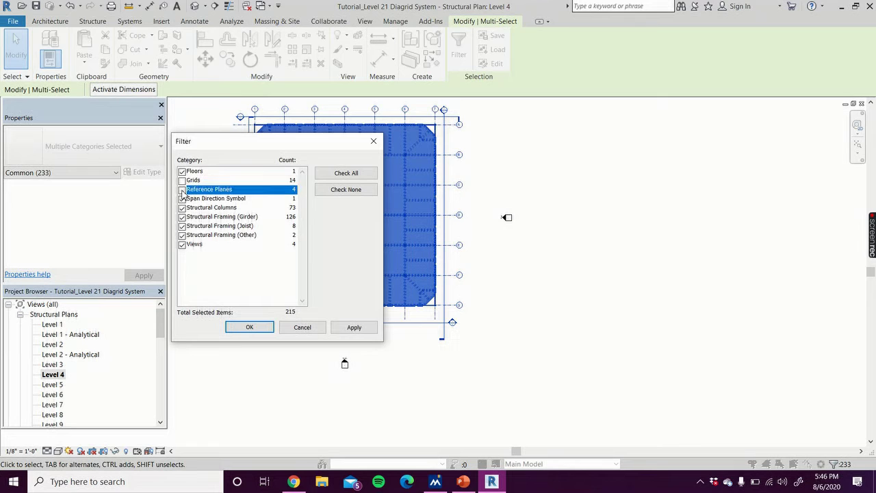
pyautogui.click(182, 199)
pyautogui.click(182, 207)
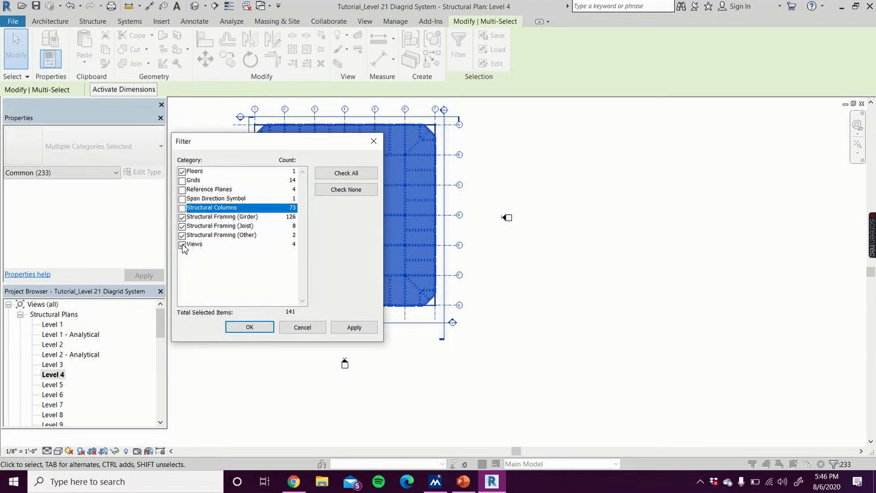
pyautogui.click(183, 244)
pyautogui.click(354, 327)
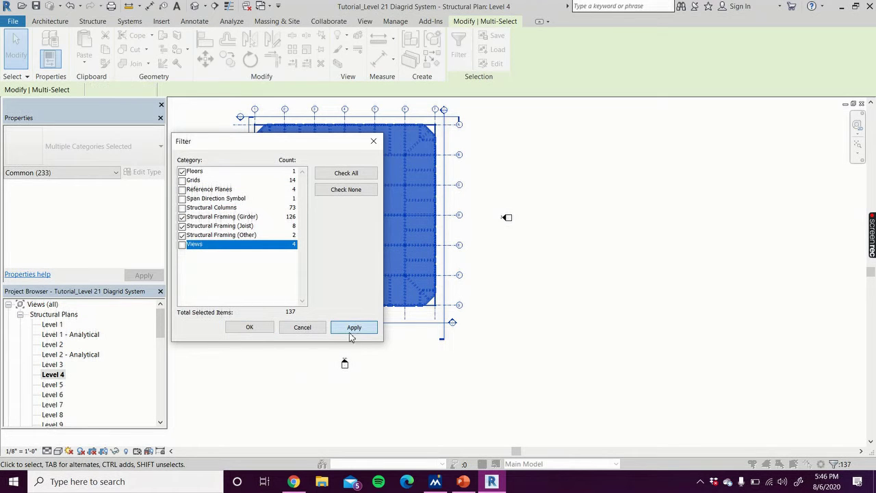
pyautogui.click(255, 330)
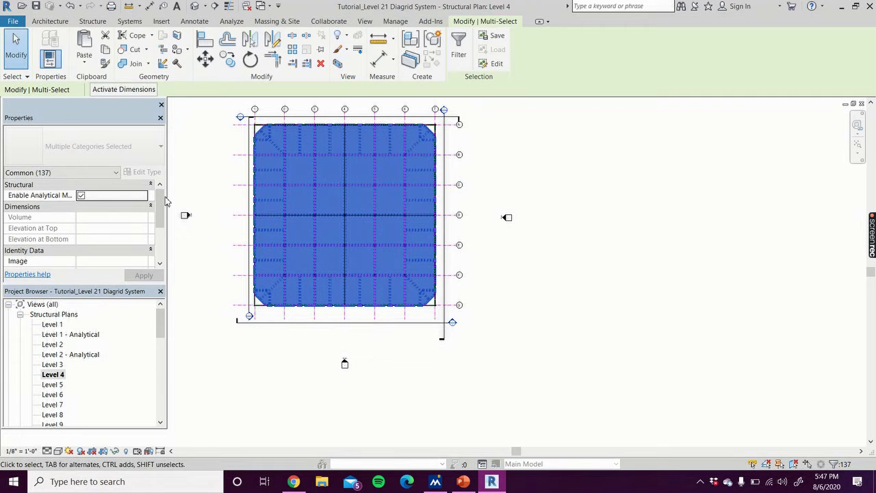
# - Copy the filtered Level 4 floor and framing and paste them aligned to Levels 6, 12, 14 and 20
pyautogui.click(107, 51)
pyautogui.click(83, 63)
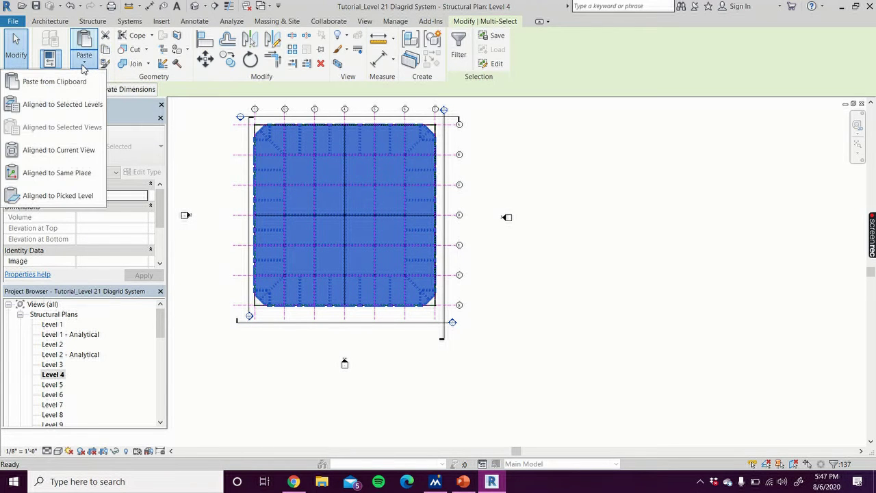
pyautogui.click(82, 105)
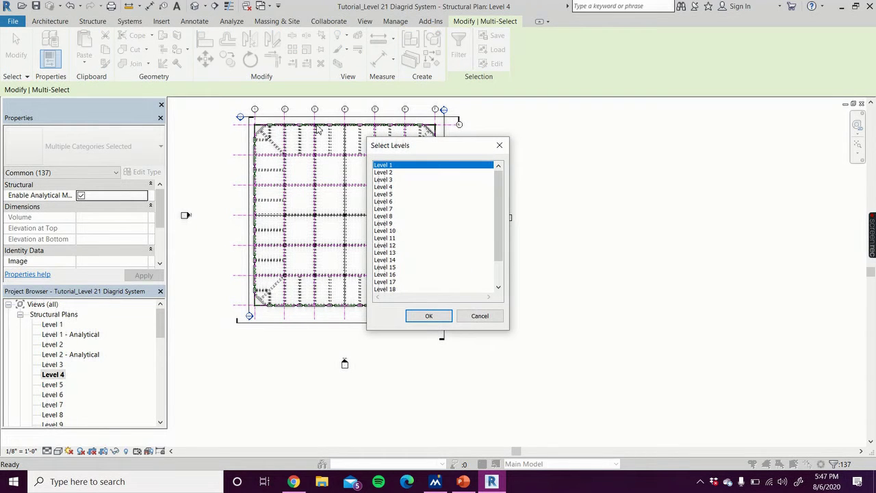
pyautogui.click(391, 203)
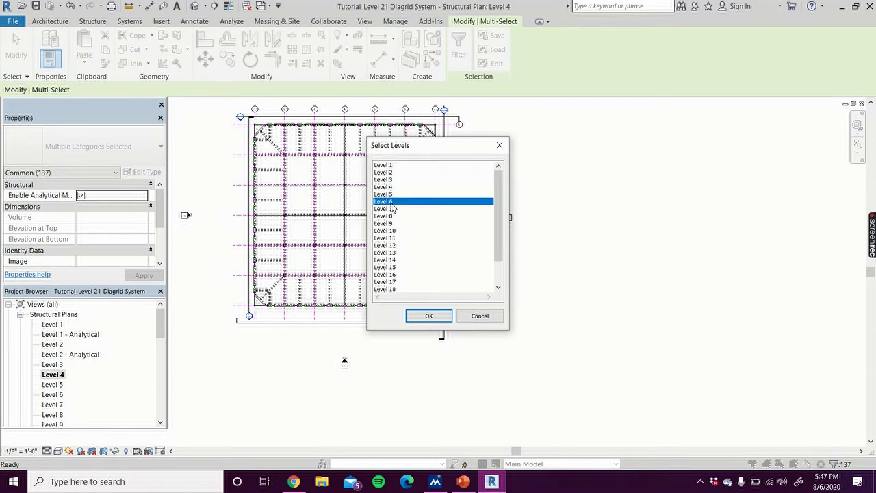
pyautogui.keyDown('ctrl'); pyautogui.click(393, 246); pyautogui.keyUp('ctrl')
pyautogui.keyDown('ctrl'); pyautogui.click(397, 260); pyautogui.keyUp('ctrl')
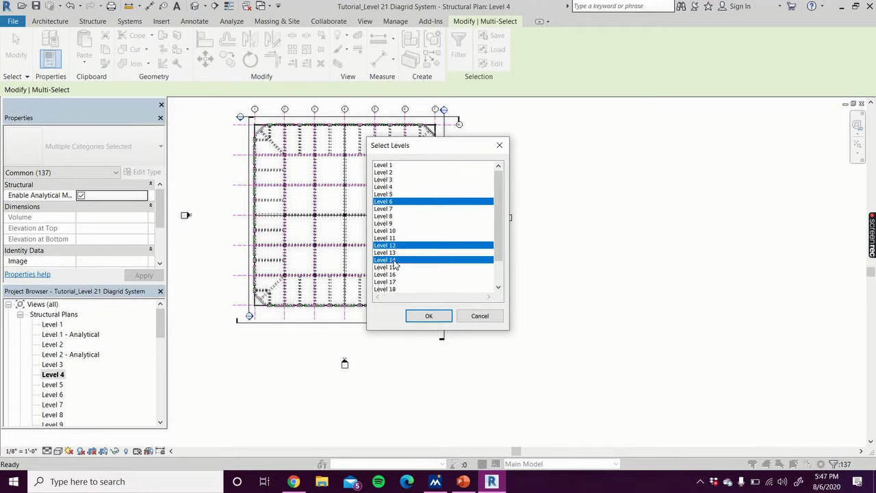
pyautogui.scroll(-2, 419, 232)
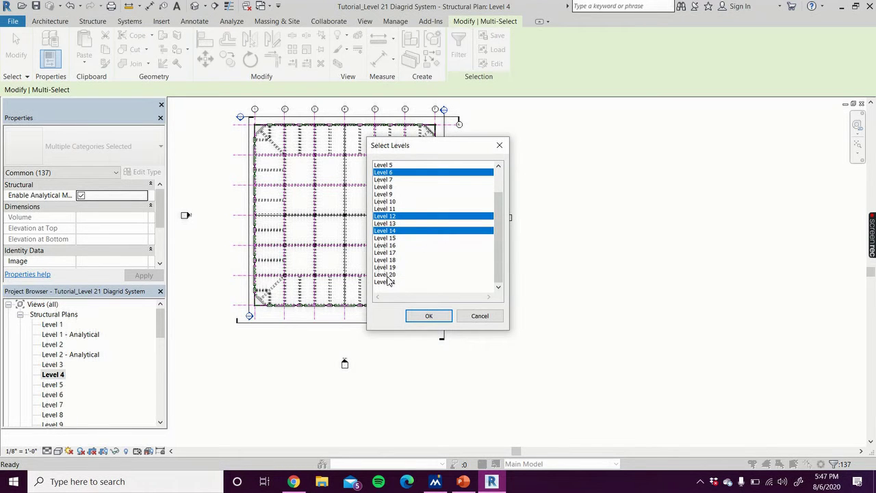
pyautogui.keyDown('ctrl'); pyautogui.click(387, 275); pyautogui.keyUp('ctrl')
pyautogui.click(427, 317)
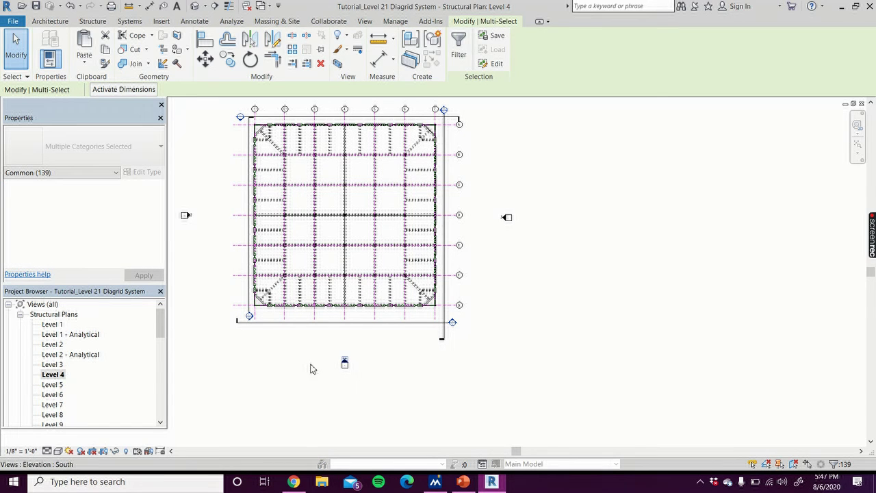
# - Return to the {3D} view, clear the selection and check the floors and framing pasted from Level 4
pyautogui.scroll(-4, 117, 370)
pyautogui.scroll(-4, 114, 363)
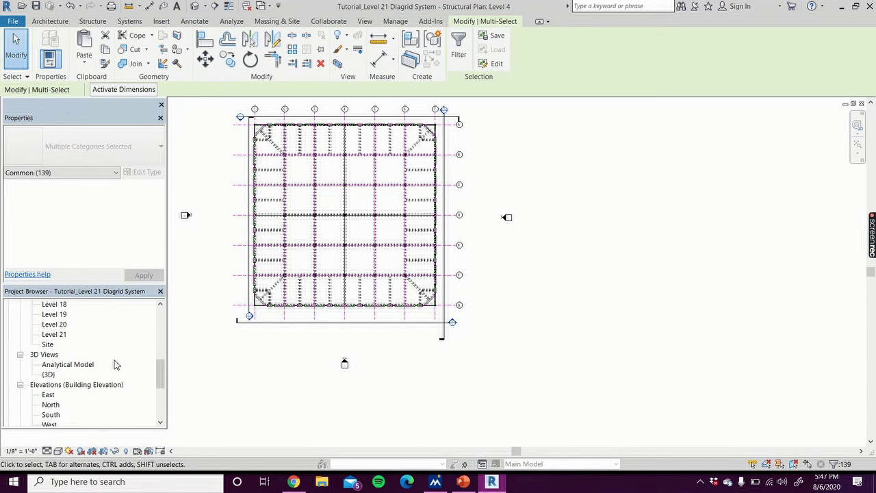
pyautogui.doubleClick(49, 355)
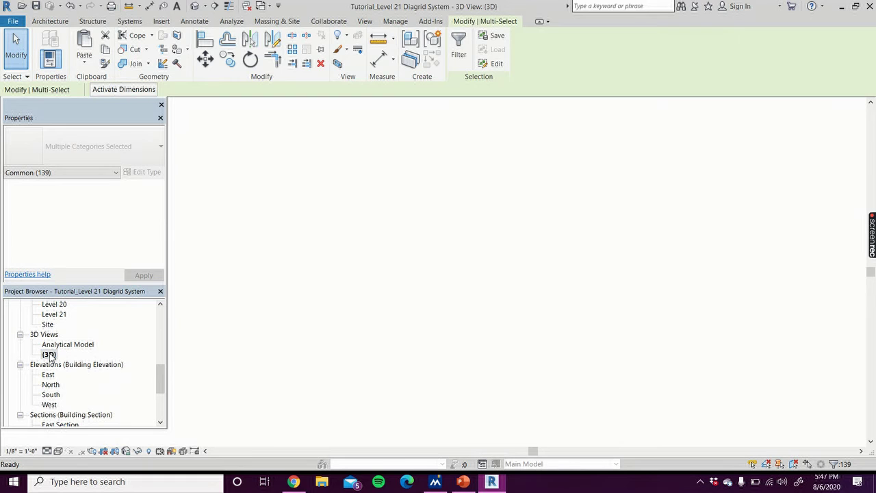
pyautogui.click(201, 211)
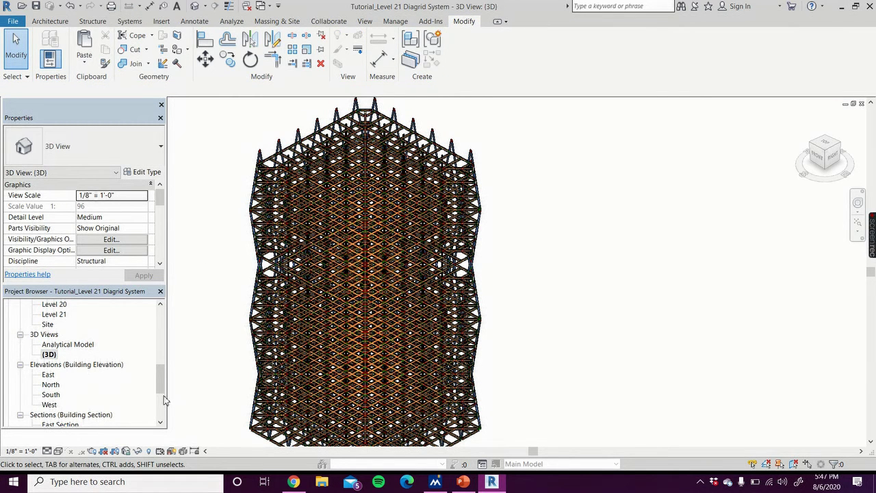
# - Select the whole layout in the Level 5 structural plan and filter it to only Floors and Structural Framing (Girder, Joist and Other)
pyautogui.moveTo(161, 381); pyautogui.dragTo(163, 325)
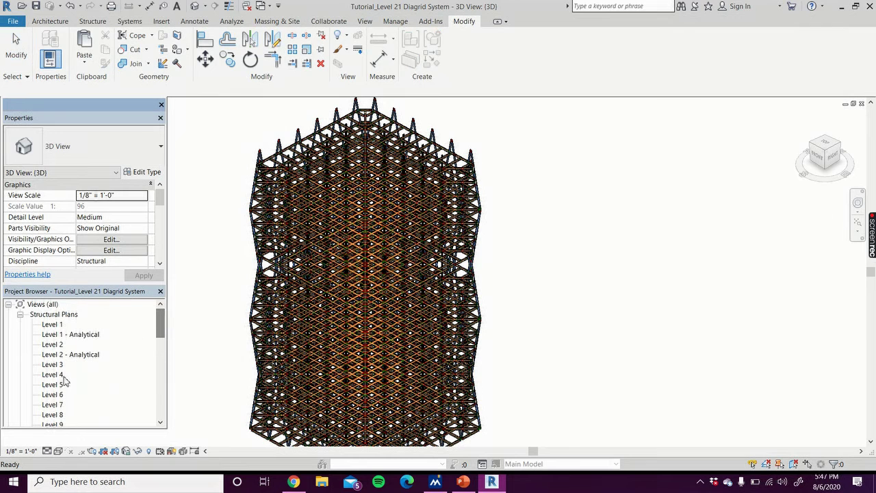
pyautogui.doubleClick(54, 384)
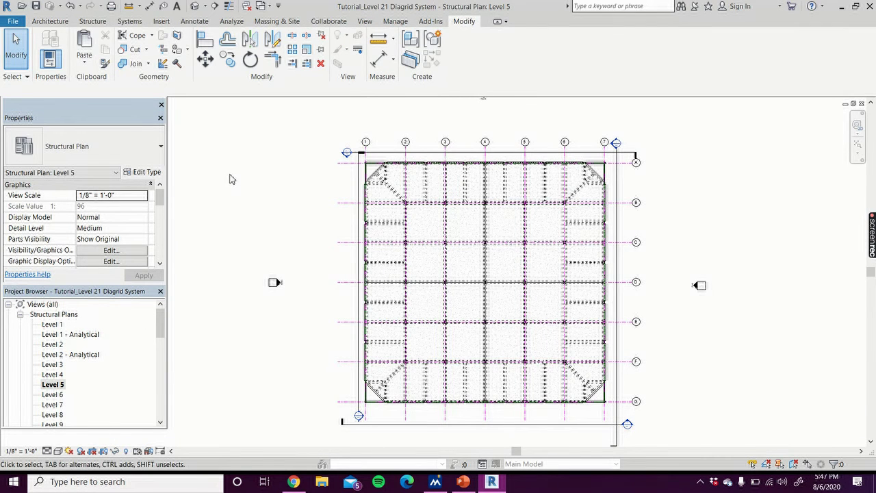
pyautogui.moveTo(292, 115); pyautogui.dragTo(646, 439)
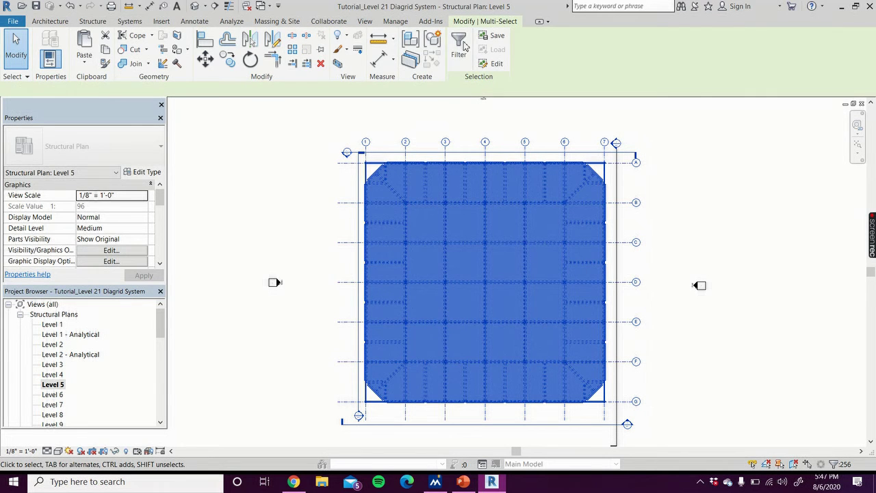
pyautogui.click(459, 43)
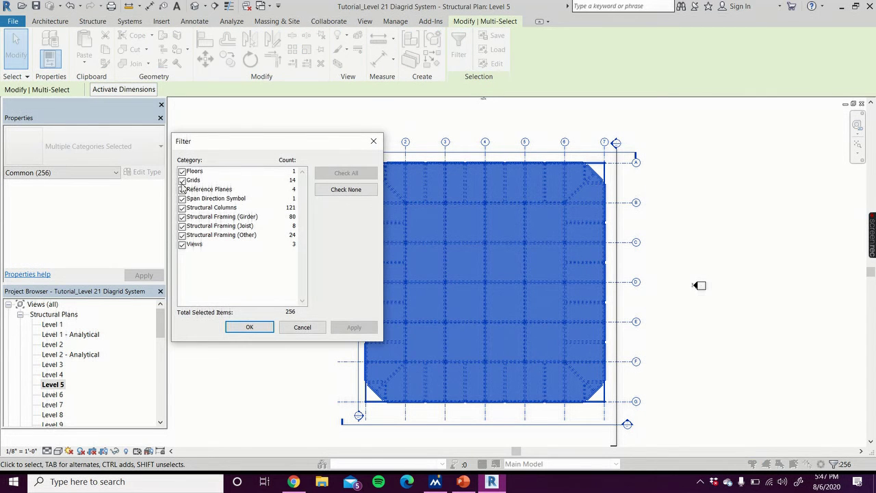
pyautogui.click(182, 180)
pyautogui.click(182, 189)
pyautogui.click(183, 199)
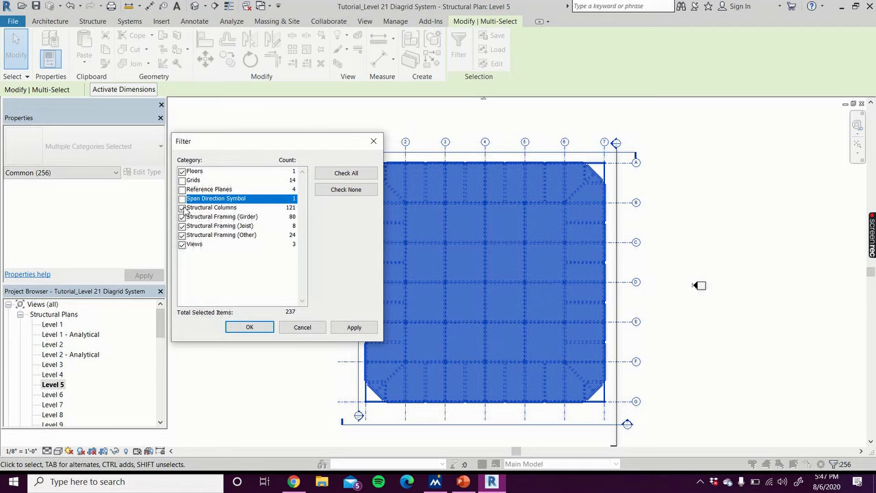
pyautogui.click(182, 208)
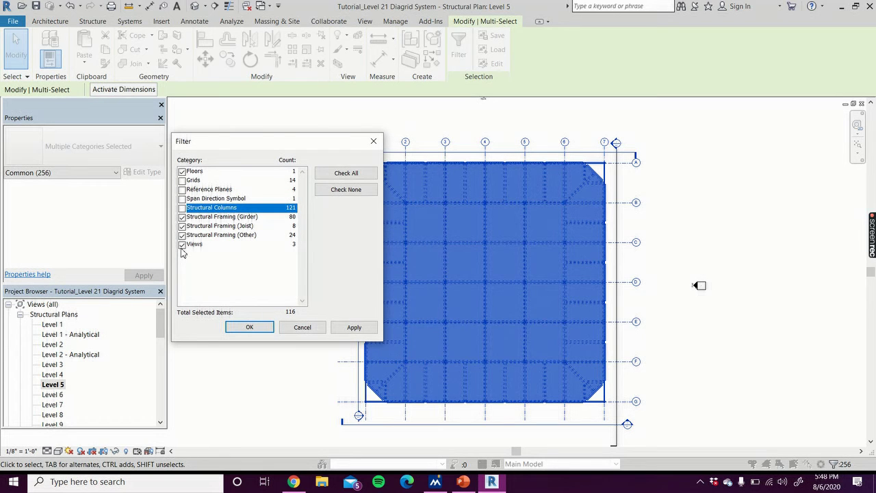
pyautogui.click(182, 244)
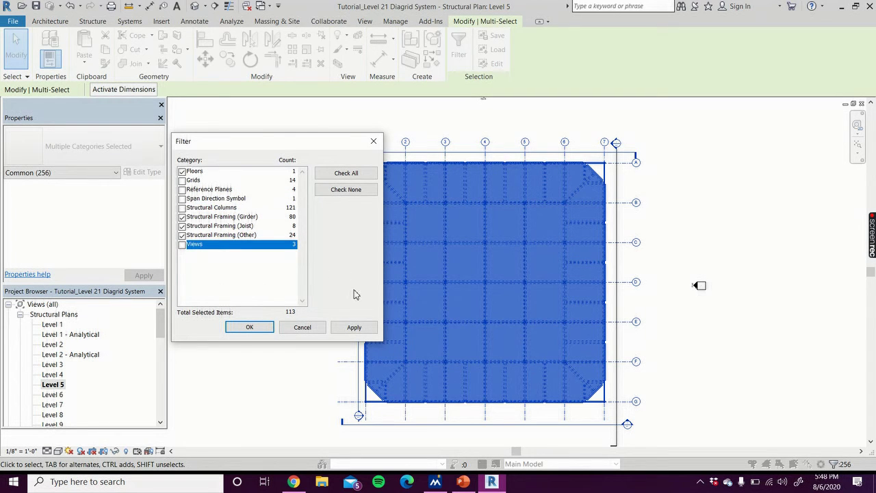
pyautogui.click(354, 328)
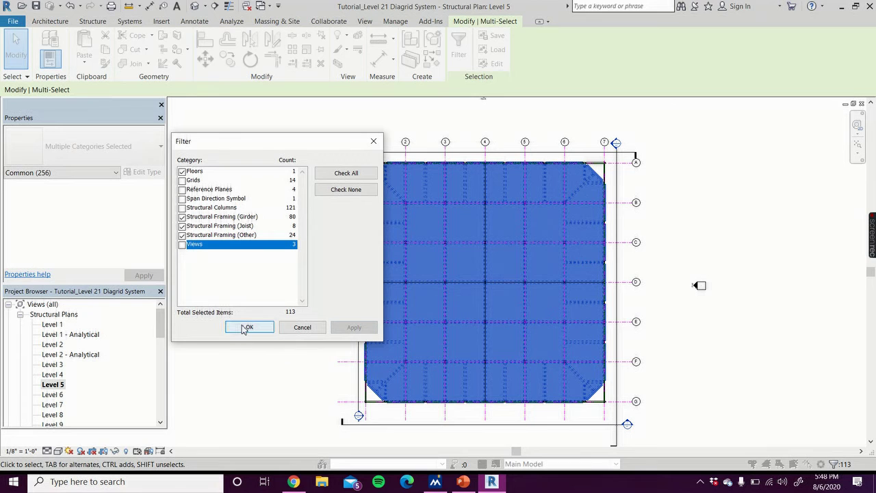
pyautogui.click(247, 327)
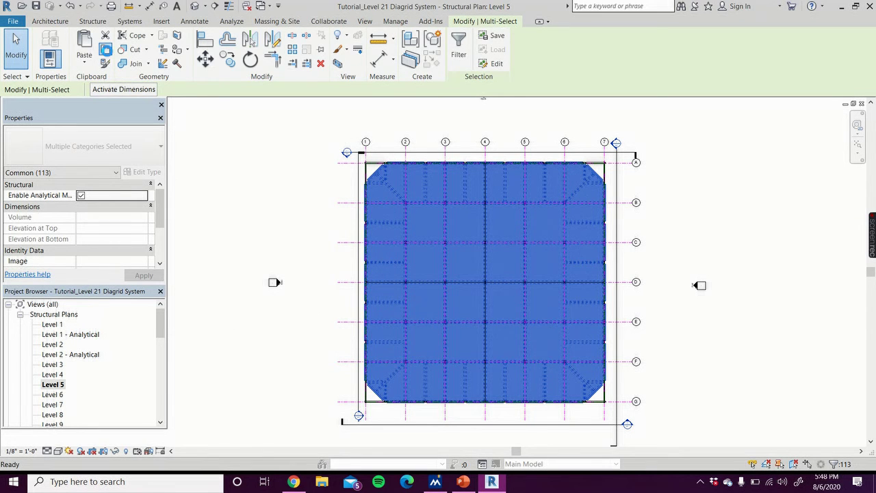
# - Copy the filtered Level 5 floor and framing and paste them aligned to Levels 13 and 21
pyautogui.click(84, 63)
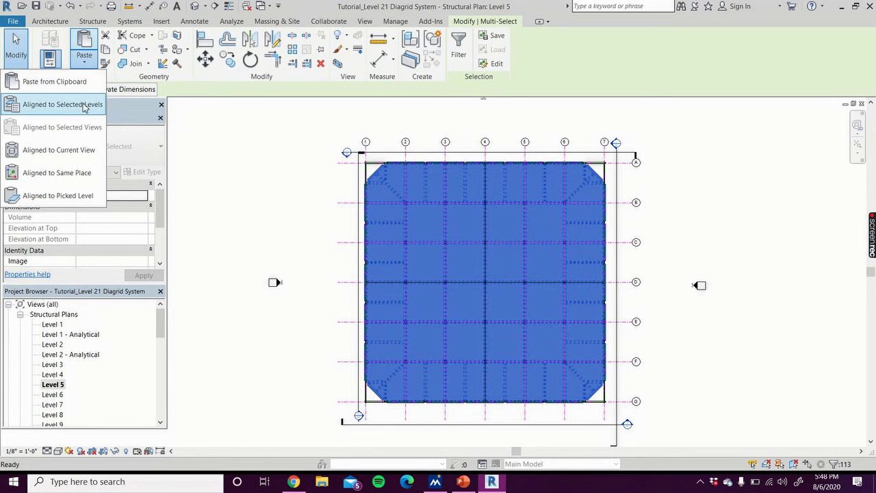
pyautogui.click(84, 107)
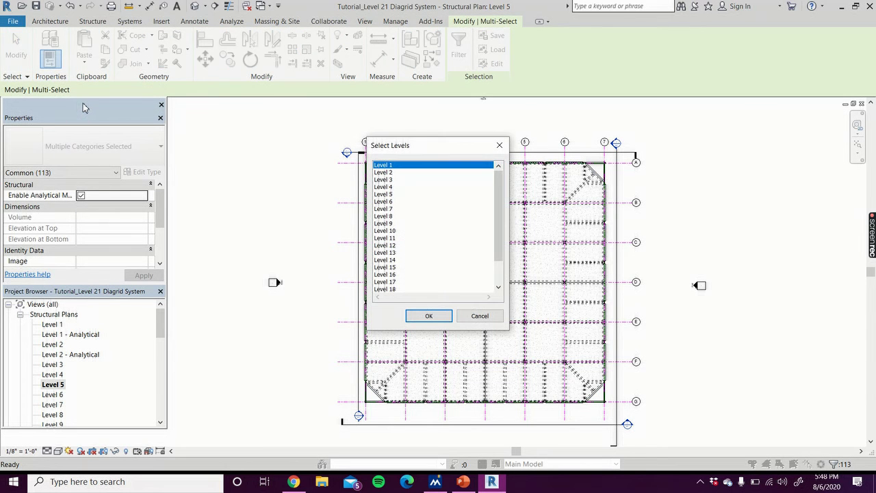
pyautogui.click(392, 254)
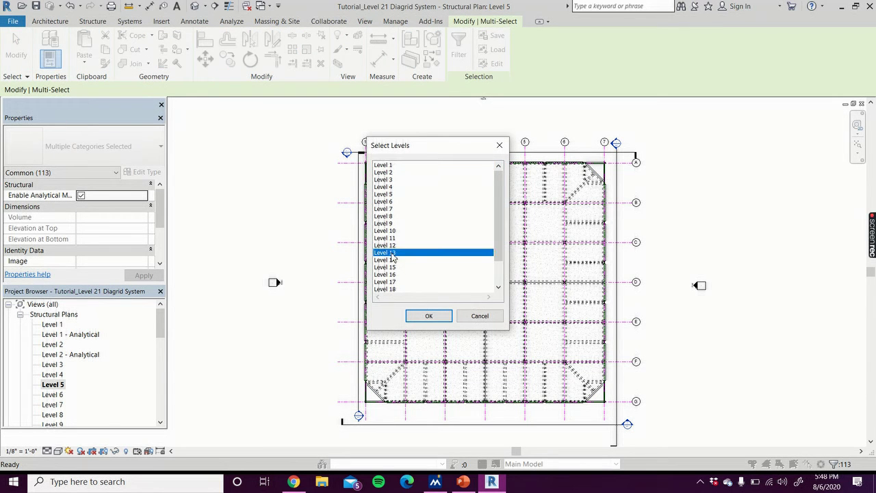
pyautogui.scroll(-2, 407, 264)
pyautogui.keyDown('ctrl'); pyautogui.click(400, 284); pyautogui.keyUp('ctrl')
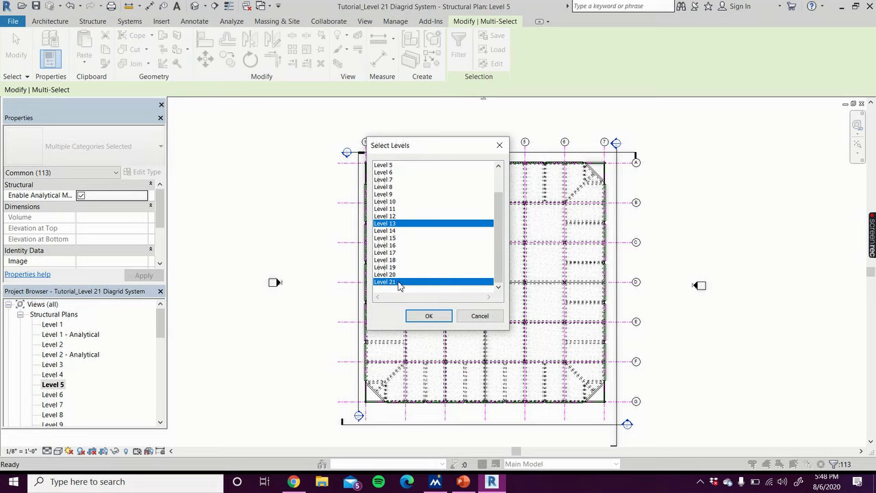
pyautogui.click(426, 317)
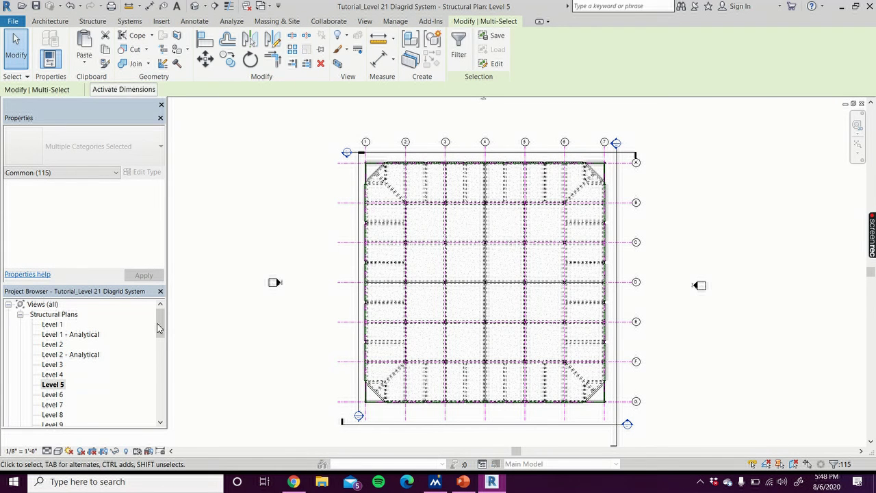
# - Reopen the {3D} view, clear the selection and inspect the whole tower with the floors and framing pasted from Level 5
pyautogui.press('Escape')
pyautogui.moveTo(159, 333); pyautogui.dragTo(161, 371)
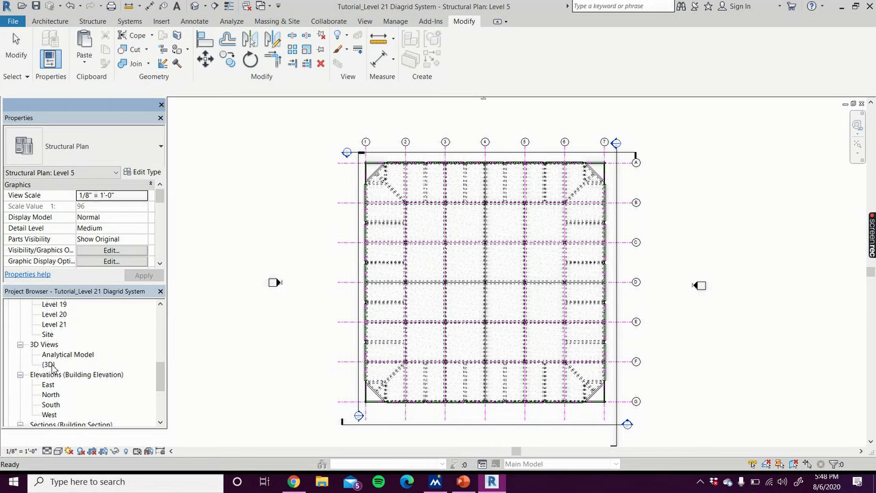
pyautogui.click(50, 365)
pyautogui.doubleClick(50, 365)
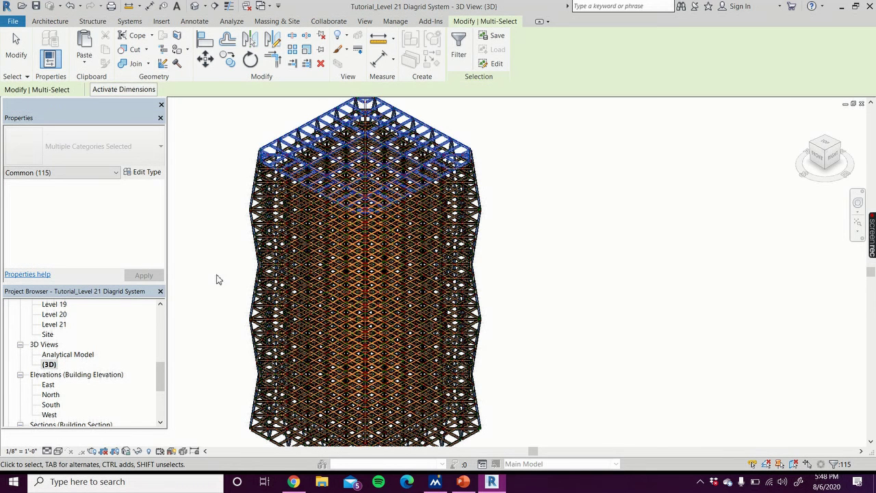
pyautogui.click(202, 280)
pyautogui.keyDown('shift'); pyautogui.moveTo(205, 264); pyautogui.dragTo(246, 300, button='middle'); pyautogui.keyUp('shift')
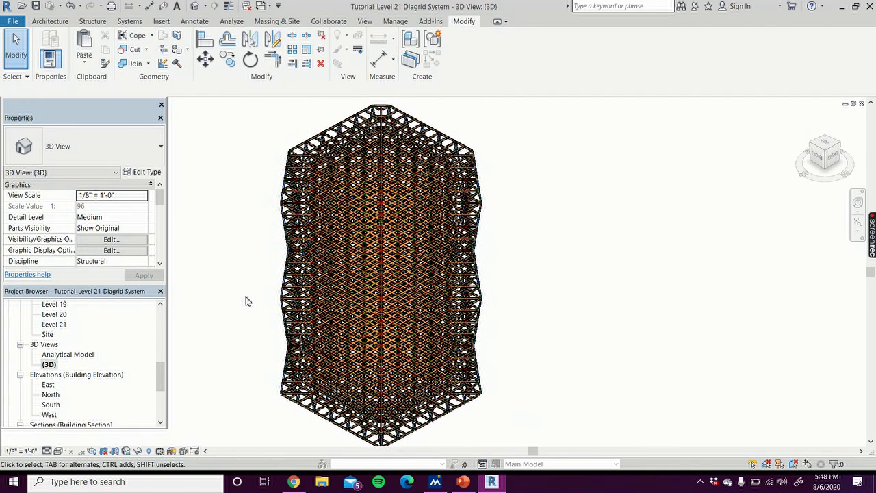